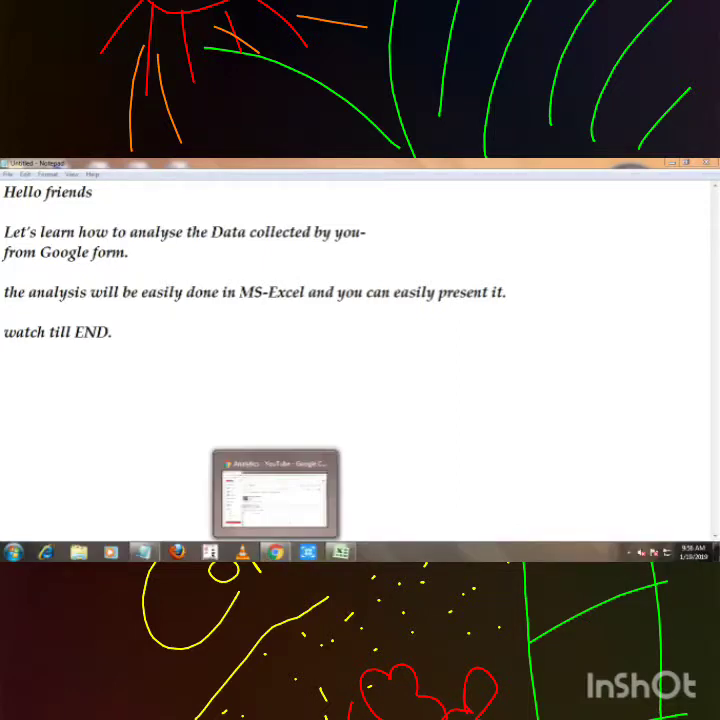
# Step: Switch to Excel and show the Video sheet with titles, length, watch time and views
pyautogui.click(341, 551)
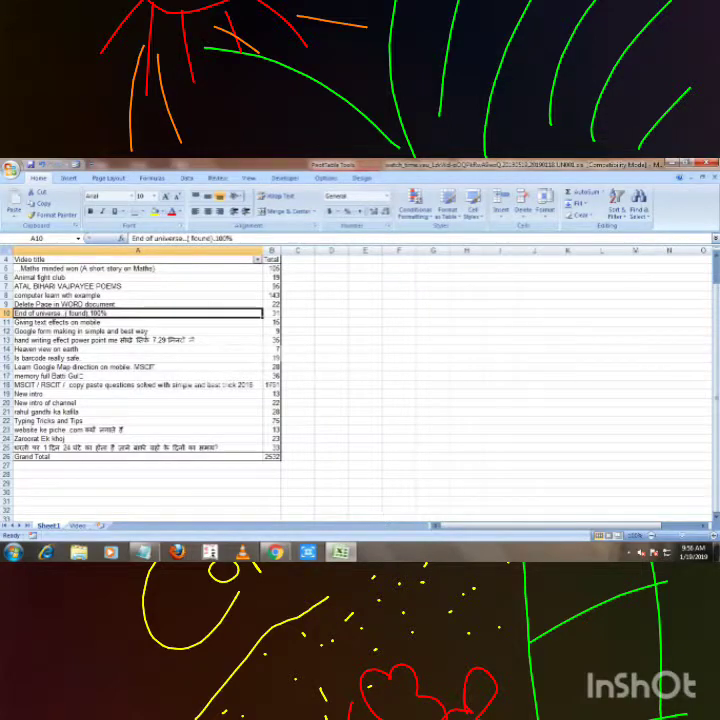
pyautogui.hotkey('ctrl', 'pagedown')
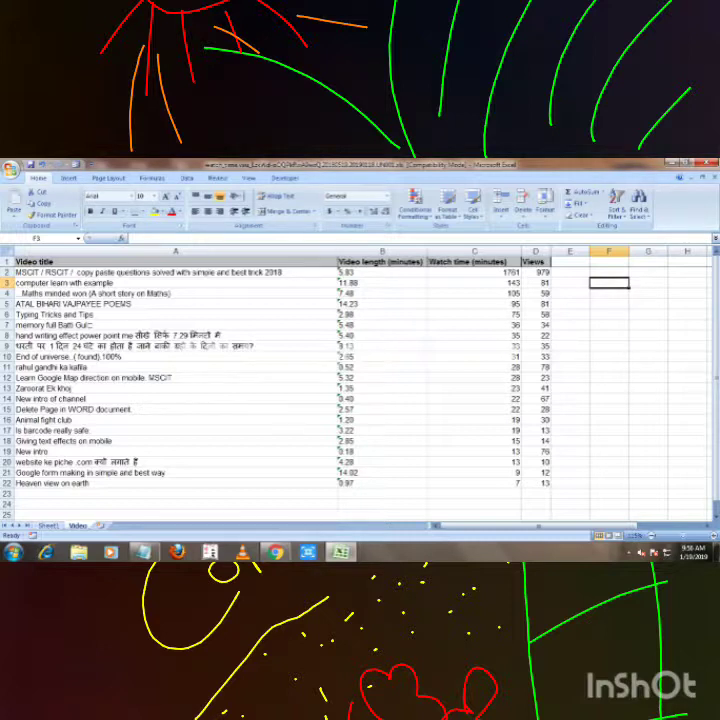
# Step: Select the full video table from A1 to D22, including the header row
pyautogui.moveTo(100, 272)
pyautogui.mouseDown()
pyautogui.moveTo(480, 462)
pyautogui.moveTo(536, 462)
pyautogui.mouseUp()
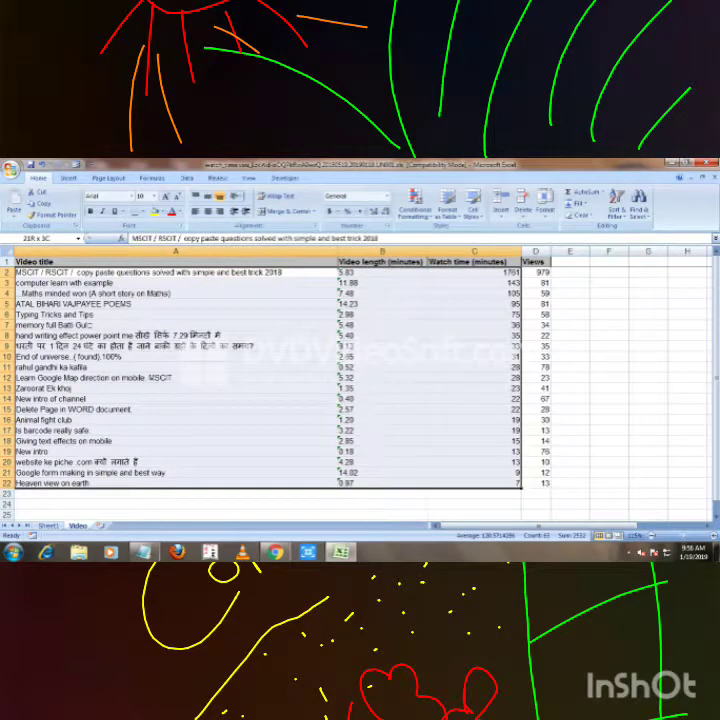
pyautogui.click(570, 420)
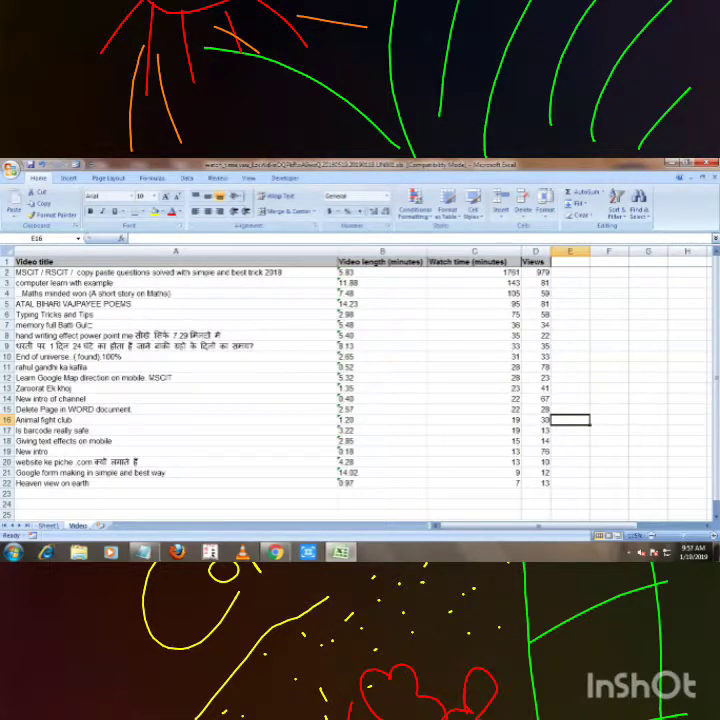
pyautogui.click(629, 551)
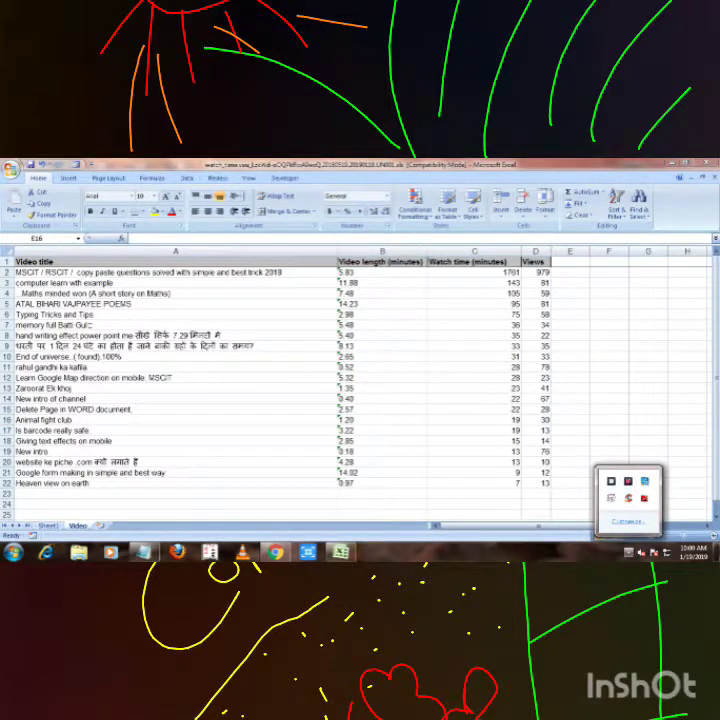
pyautogui.press('Escape')
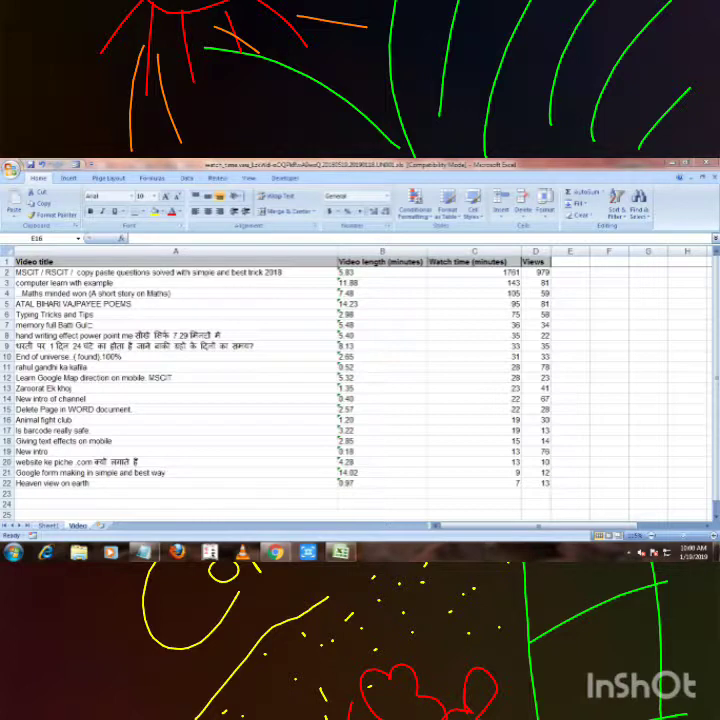
pyautogui.scroll(-1, 360, 390)
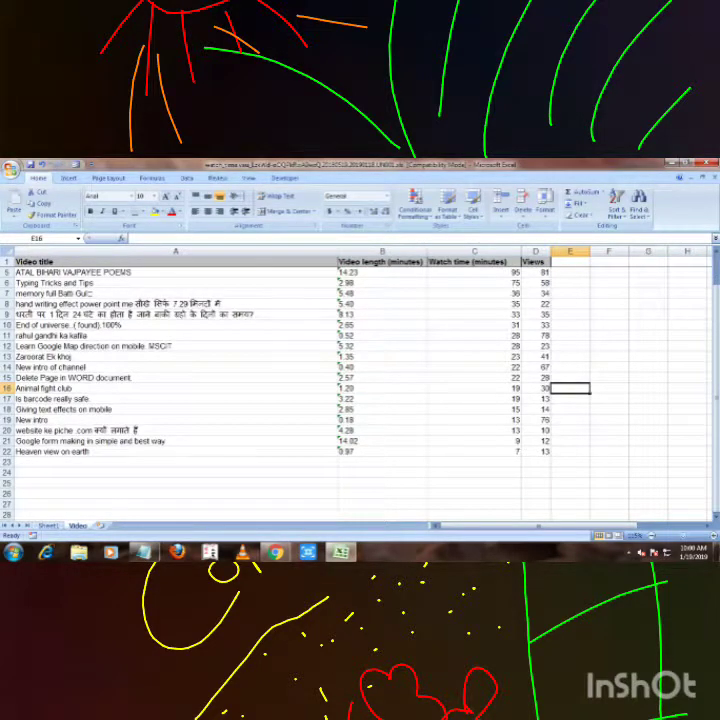
pyautogui.scroll(1, 360, 390)
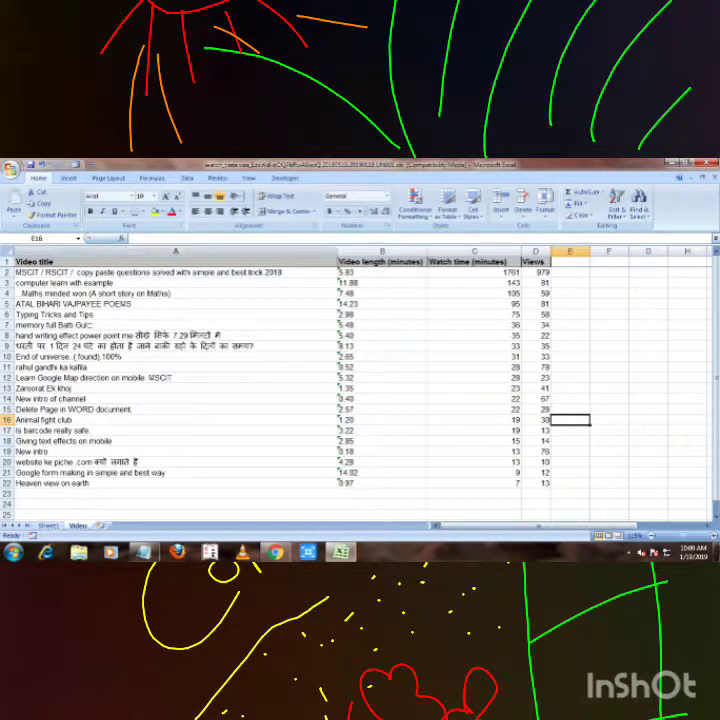
pyautogui.moveTo(60, 261)
pyautogui.mouseDown()
pyautogui.moveTo(522, 486)
pyautogui.moveTo(550, 477)
pyautogui.moveTo(548, 486)
pyautogui.mouseUp()
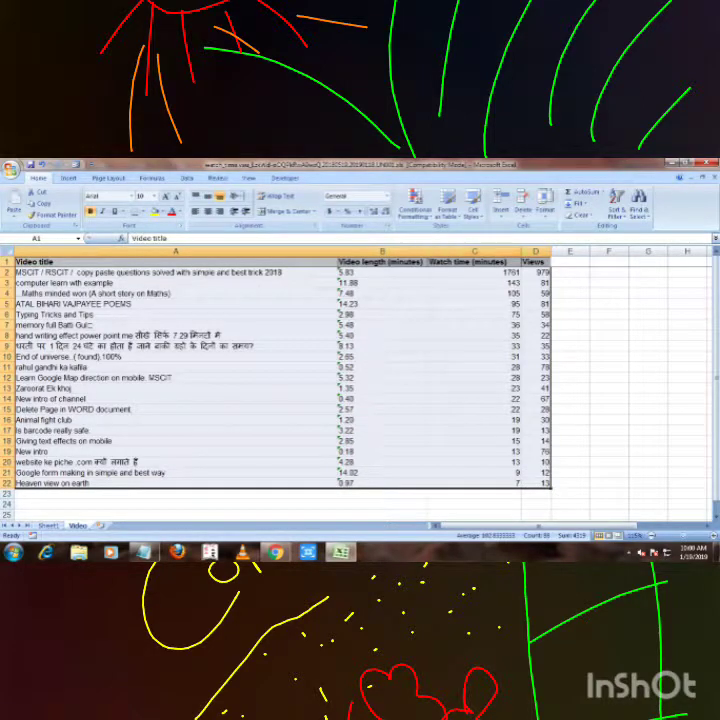
pyautogui.click(68, 178)
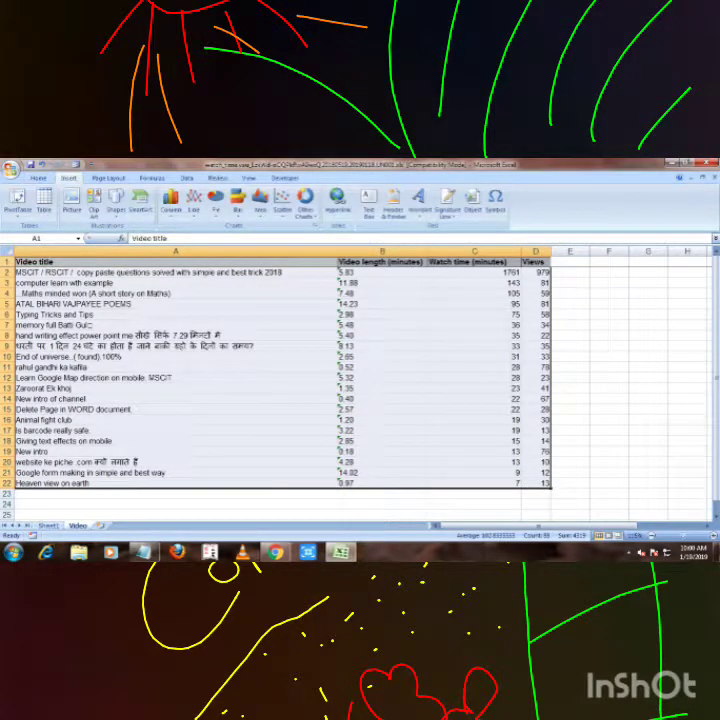
# Step: Insert a PivotTable from the selected data on a new worksheet, Sheet2
pyautogui.click(18, 213)
pyautogui.click(30, 248)
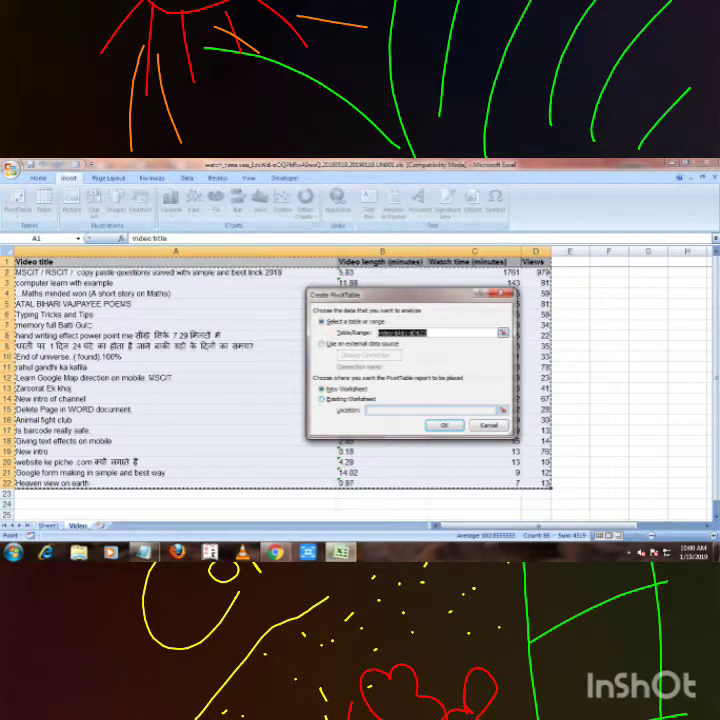
pyautogui.press('Return')
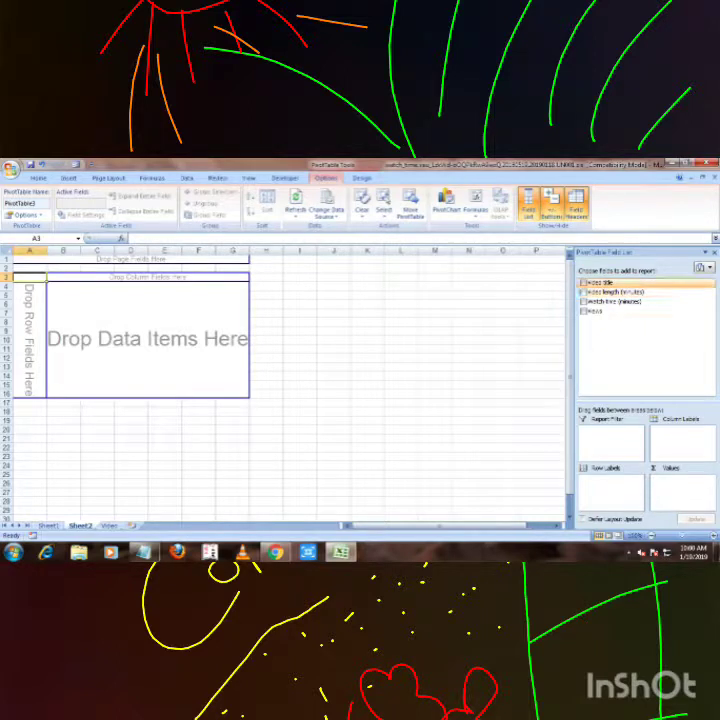
# Step: Tick Video title and Views to list each title's Sum of Views, then begin a PivotChart
pyautogui.click(583, 283)
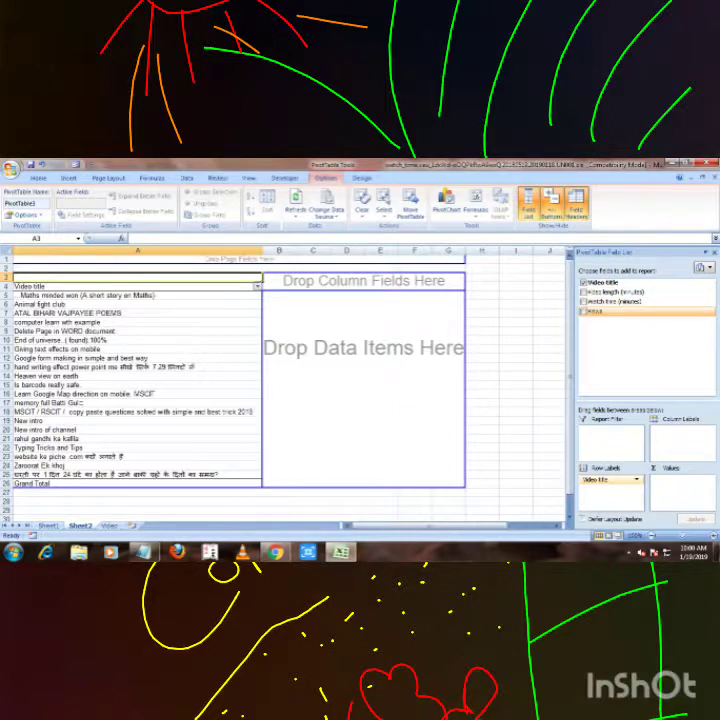
pyautogui.click(583, 311)
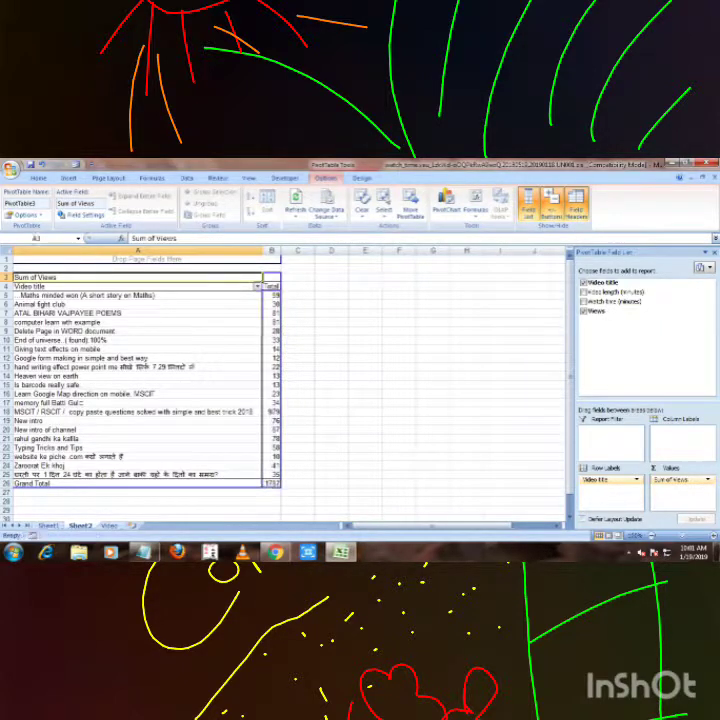
pyautogui.click(297, 322)
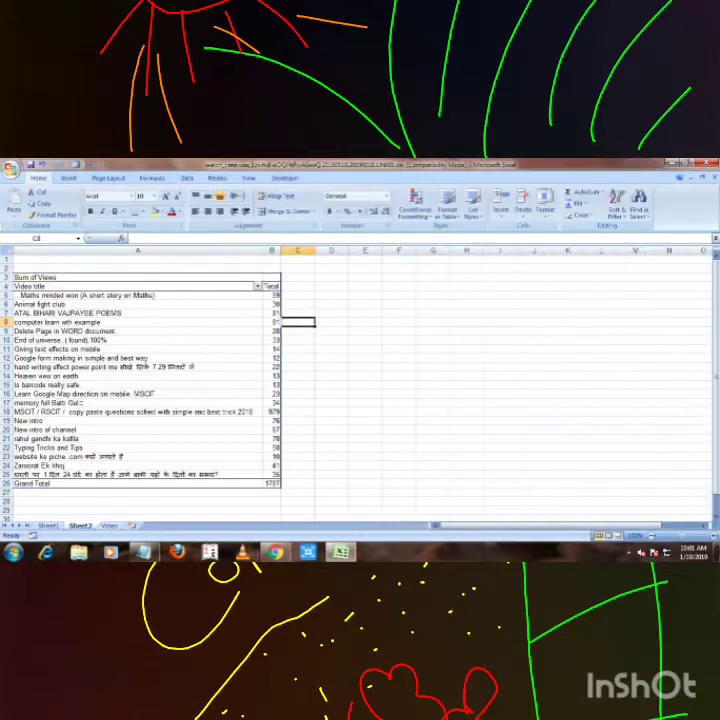
pyautogui.click(137, 340)
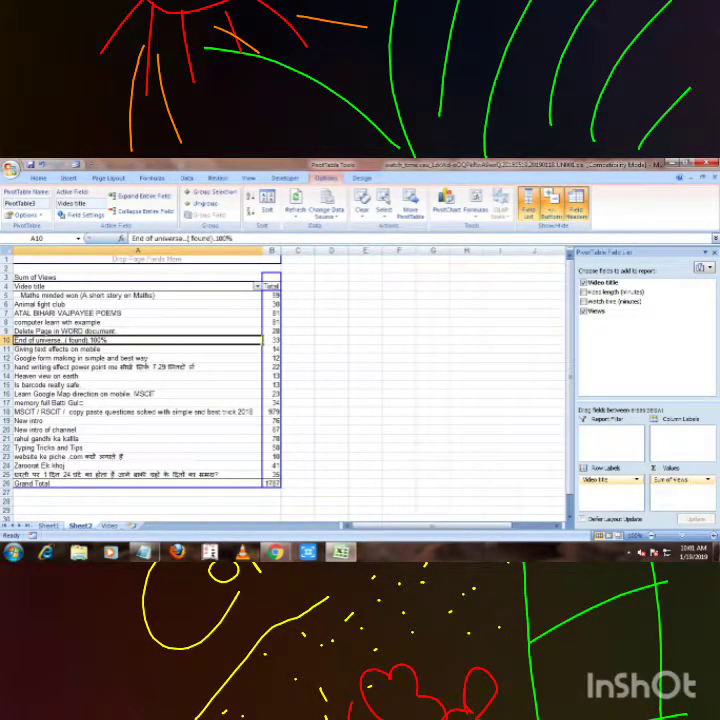
pyautogui.click(361, 178)
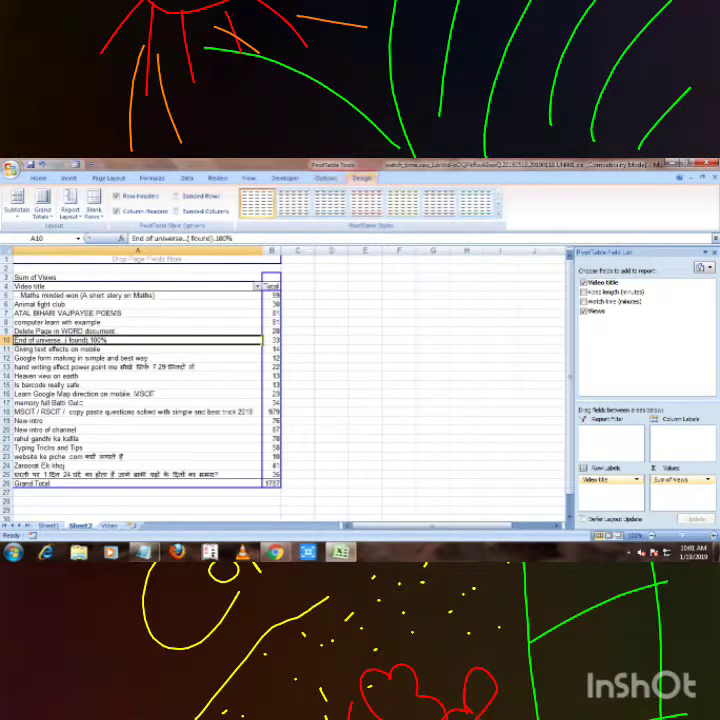
pyautogui.click(326, 178)
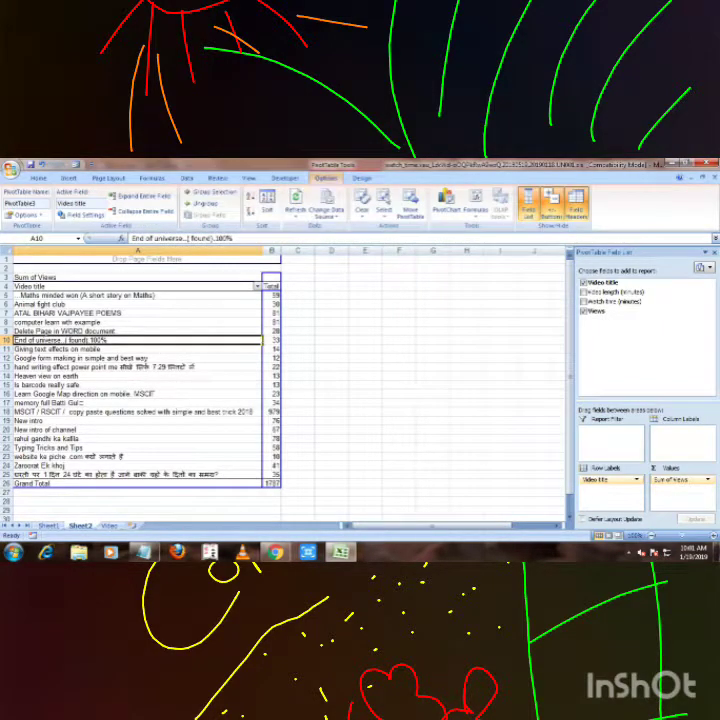
pyautogui.click(445, 200)
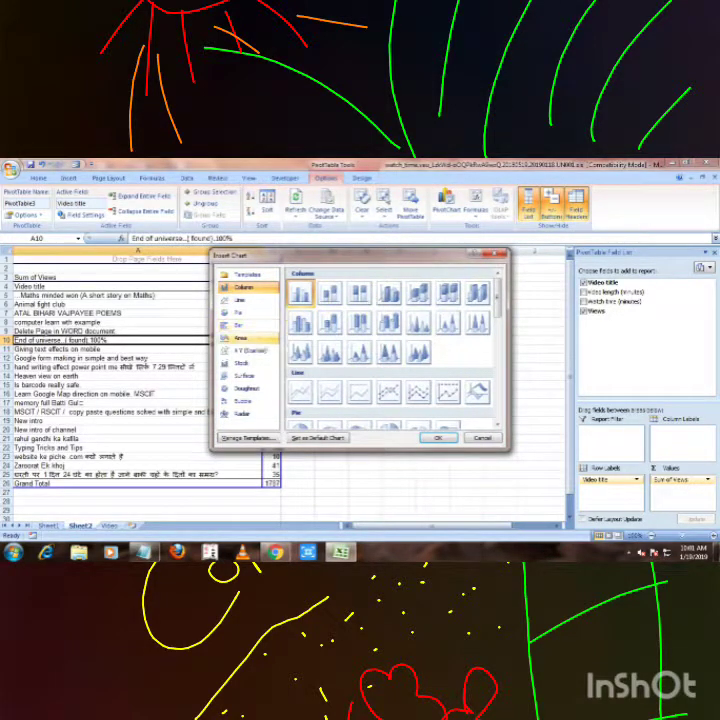
# Step: Insert the first Area chart as the pivot chart, titled Total
pyautogui.click(240, 338)
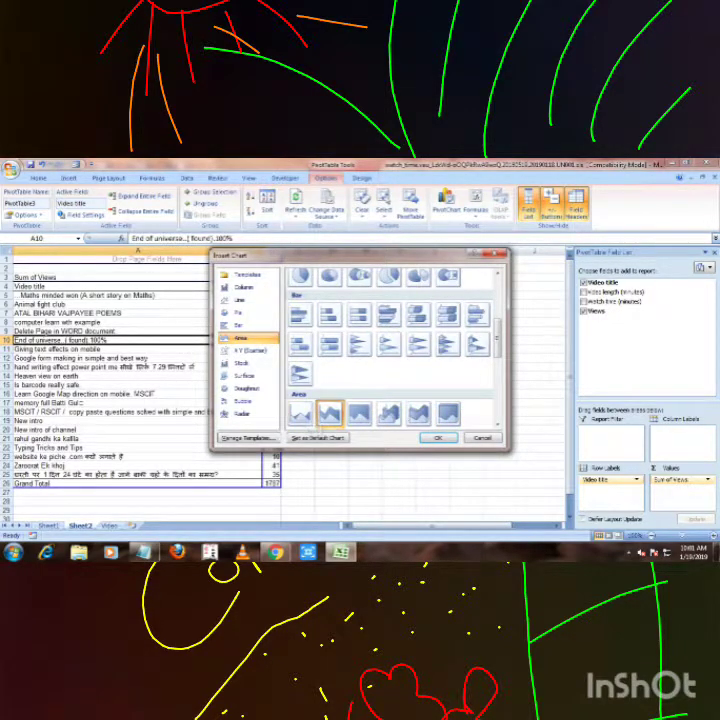
pyautogui.press('Return')
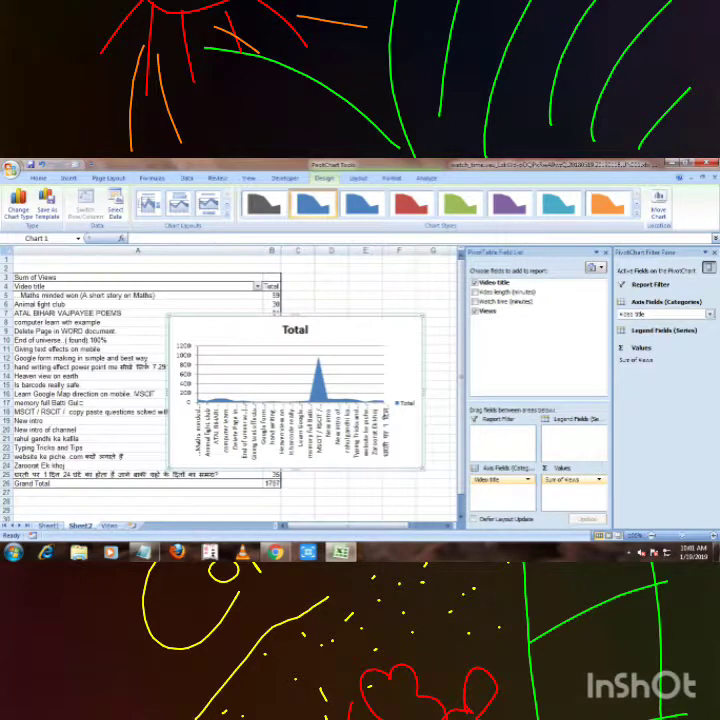
pyautogui.moveTo(488, 479); pyautogui.dragTo(476, 422)
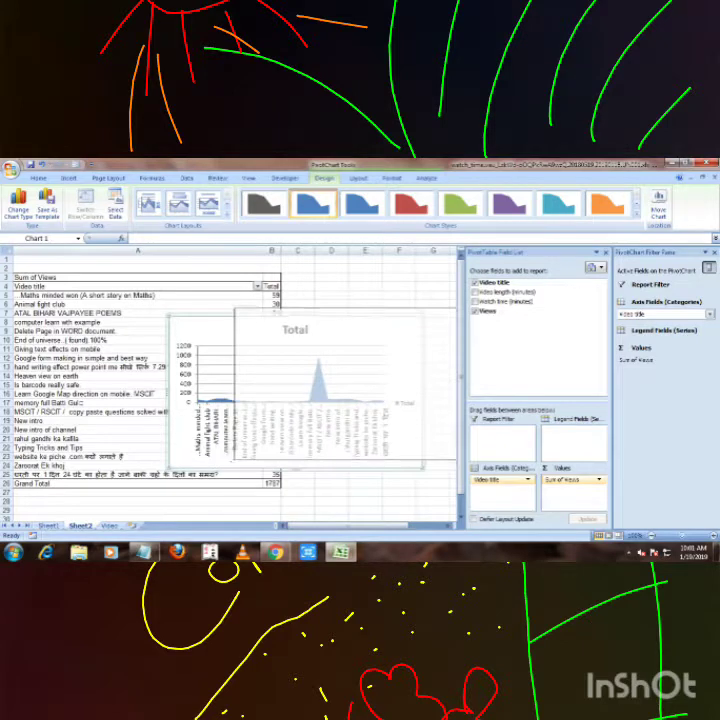
# Step: Move and resize the area chart next to the pivot table, and add Watch time (minutes)
pyautogui.moveTo(295, 400); pyautogui.dragTo(357, 390)
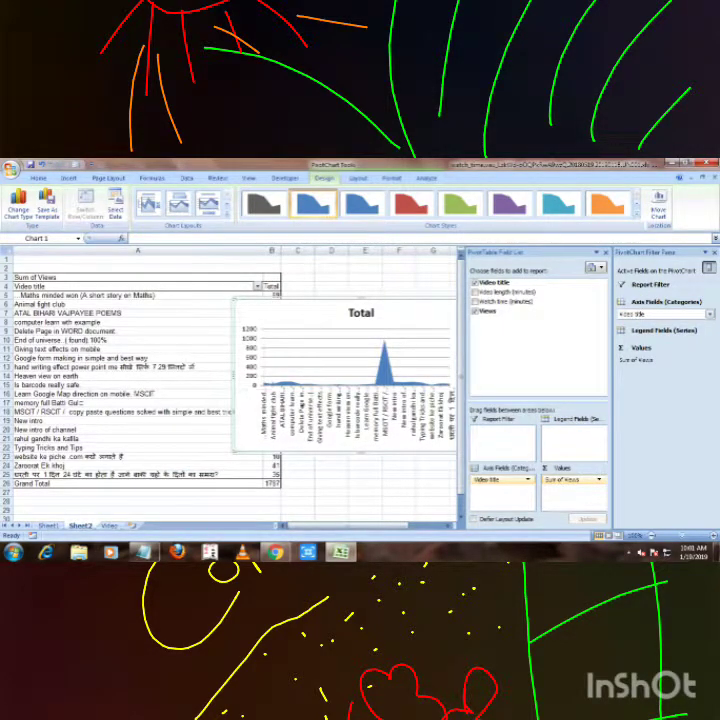
pyautogui.moveTo(232, 374); pyautogui.dragTo(146, 374)
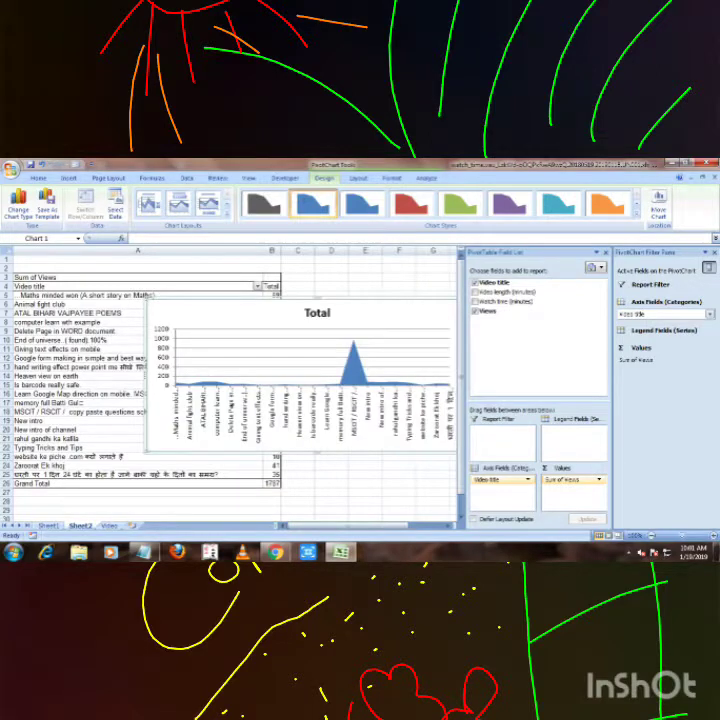
pyautogui.moveTo(300, 380); pyautogui.dragTo(216, 378)
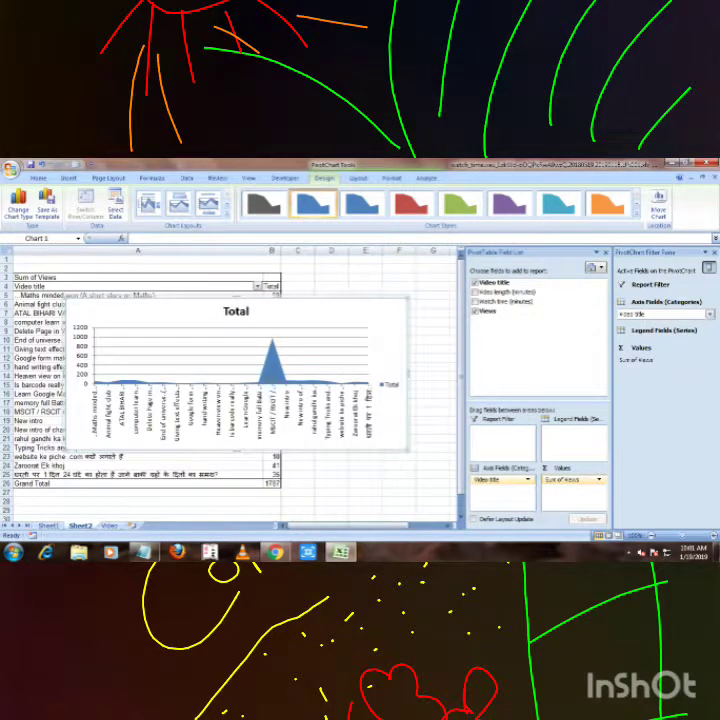
pyautogui.moveTo(408, 373); pyautogui.dragTo(258, 373)
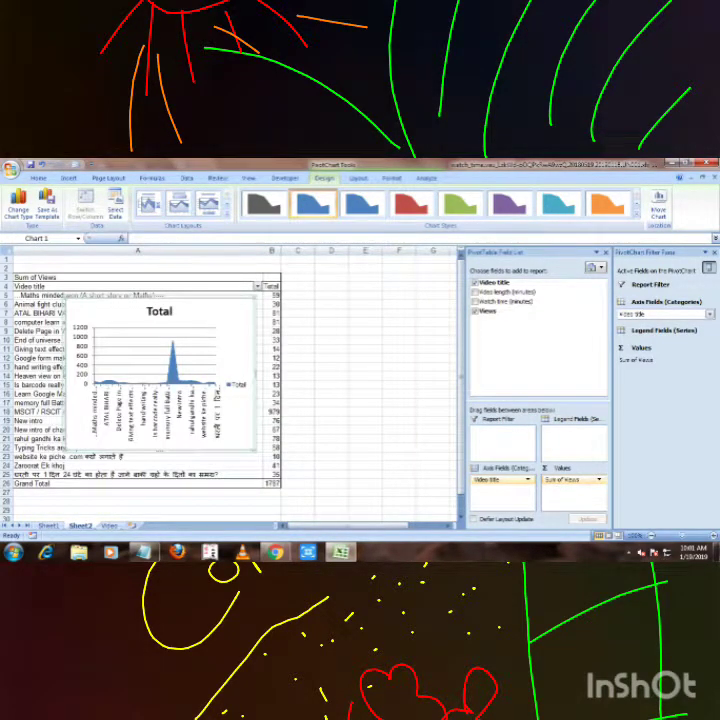
pyautogui.moveTo(160, 380); pyautogui.dragTo(414, 374)
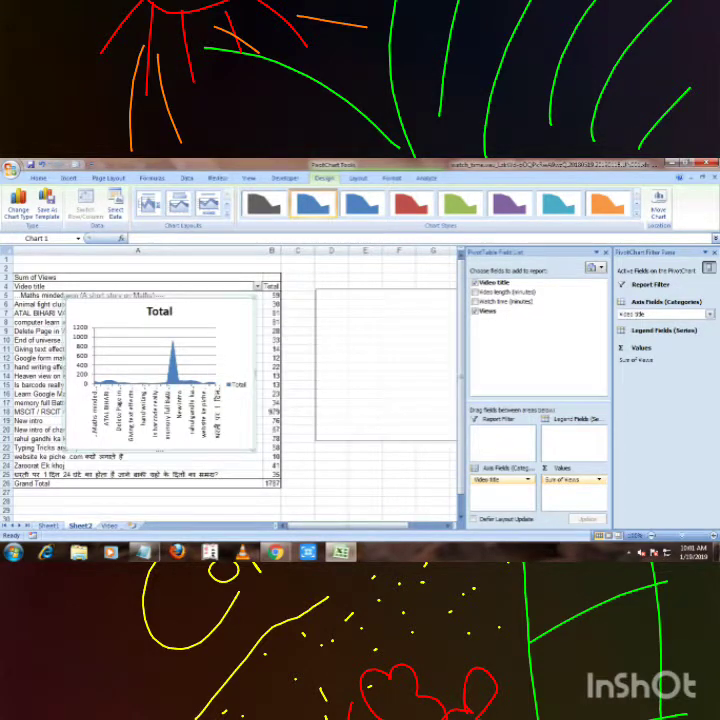
pyautogui.hscroll(7, 240, 380)
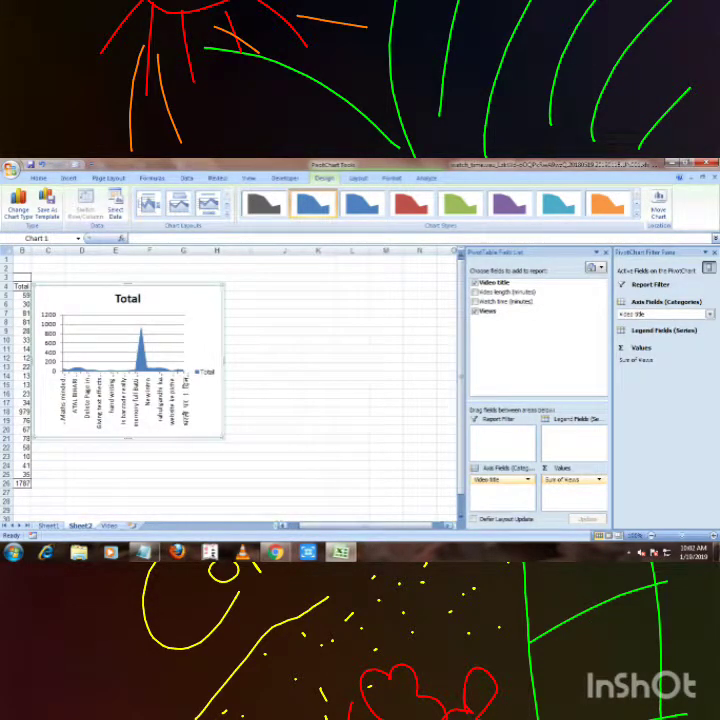
pyautogui.hscroll(-1, 240, 380)
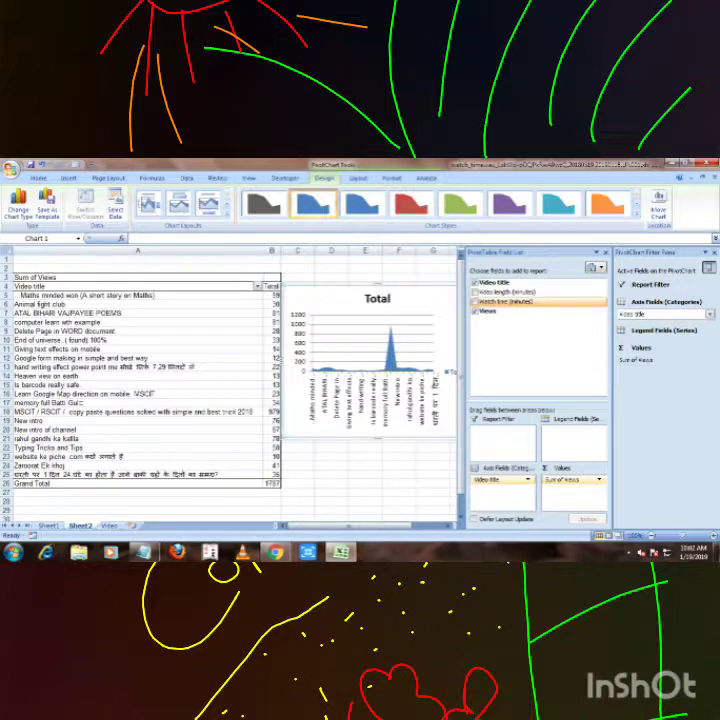
pyautogui.click(476, 301)
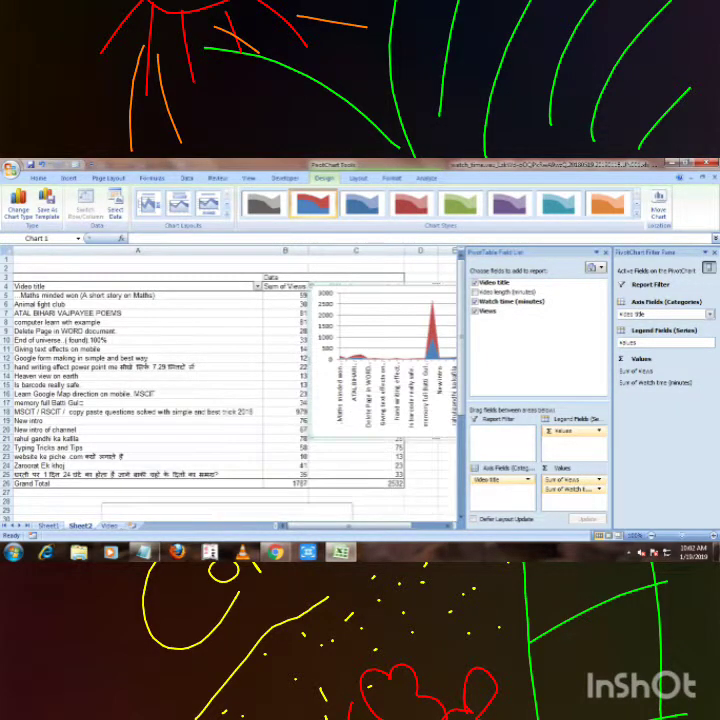
# Step: Place the chart below the pivot data and add Video length (minutes) as a second row field
pyautogui.moveTo(400, 300); pyautogui.dragTo(184, 480)
pyautogui.scroll(-4, 230, 390)
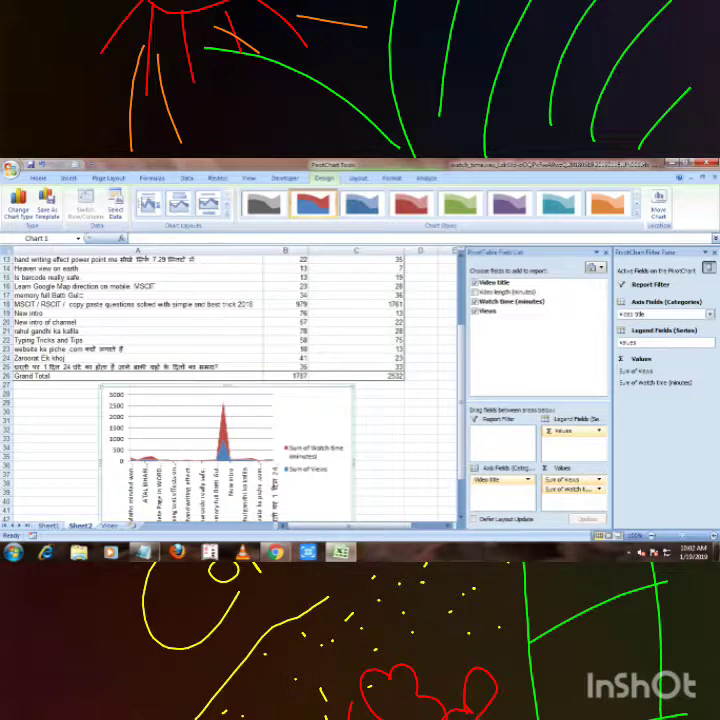
pyautogui.scroll(1, 200, 380)
pyautogui.scroll(2, 200, 380)
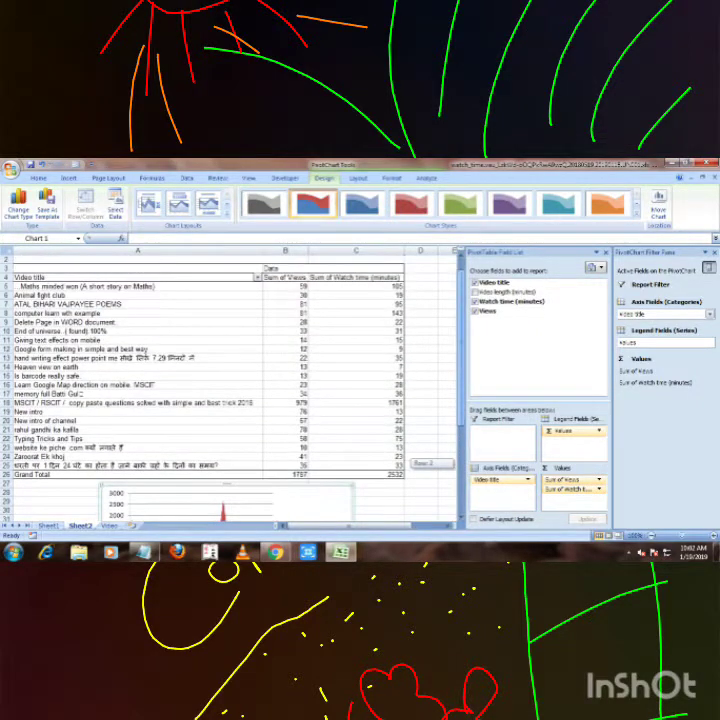
pyautogui.scroll(1, 200, 380)
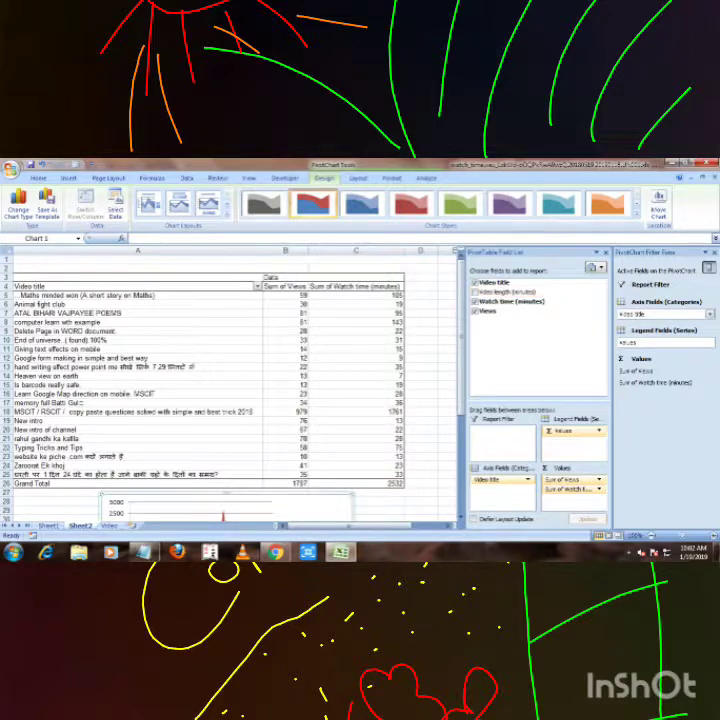
pyautogui.click(475, 292)
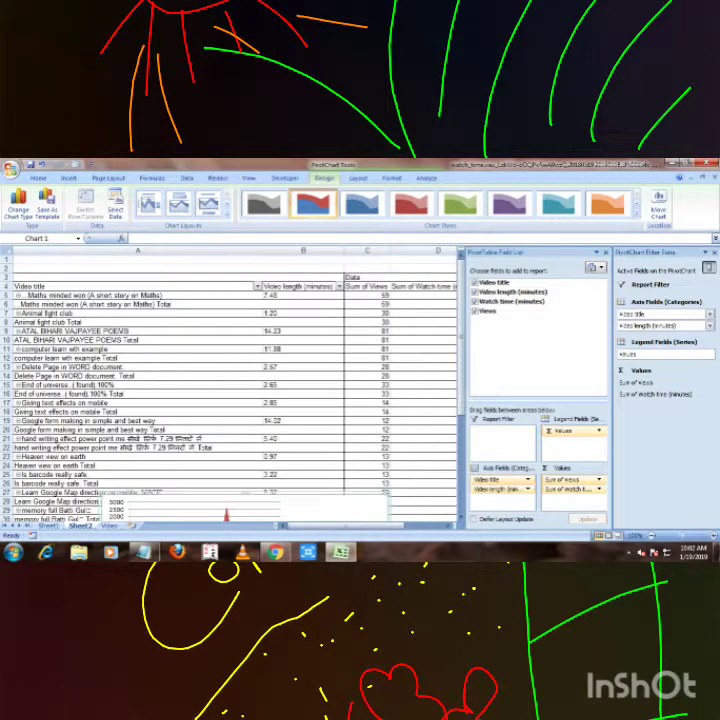
pyautogui.scroll(-2, 200, 400)
pyautogui.scroll(-2, 200, 400)
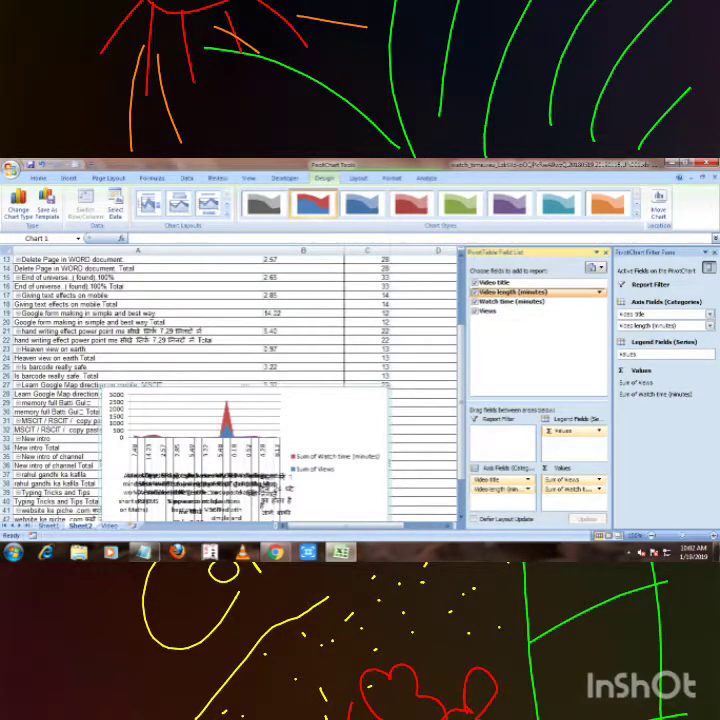
pyautogui.click(475, 292)
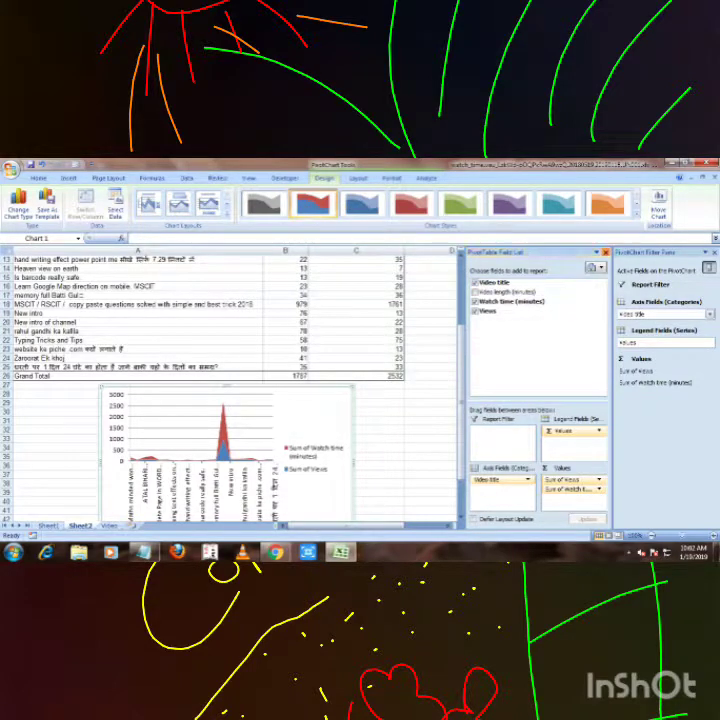
# Step: Close the PivotTable Field List and the PivotChart Filter Pane
pyautogui.click(604, 252)
pyautogui.click(713, 252)
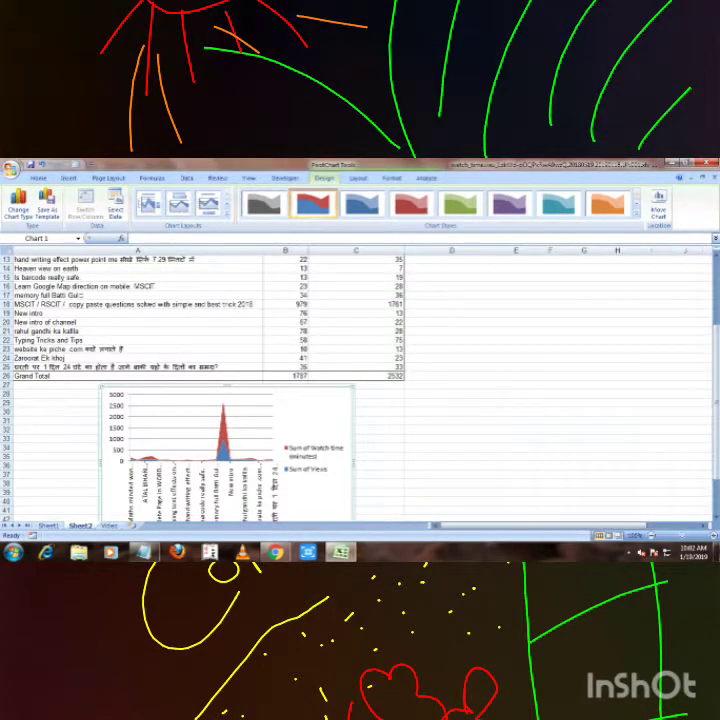
pyautogui.scroll(4, 200, 390)
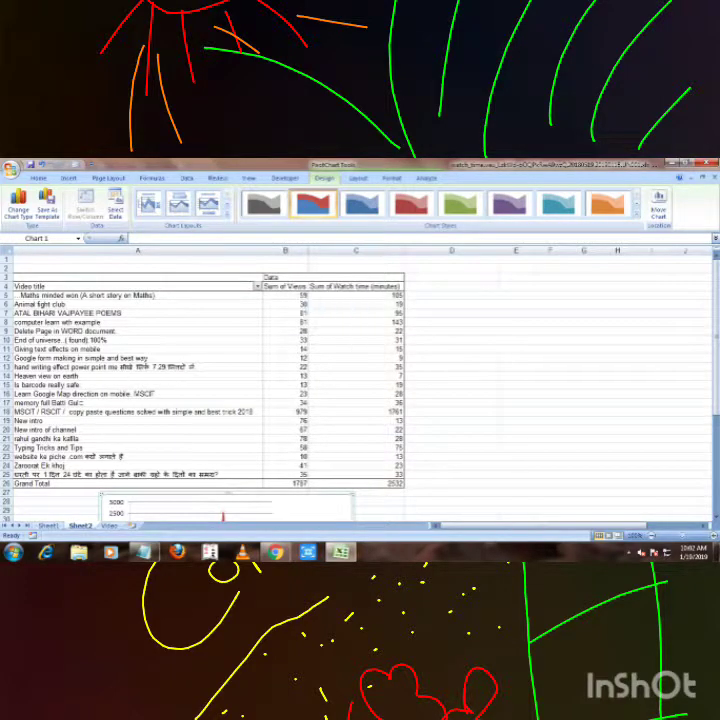
pyautogui.moveTo(300, 291)
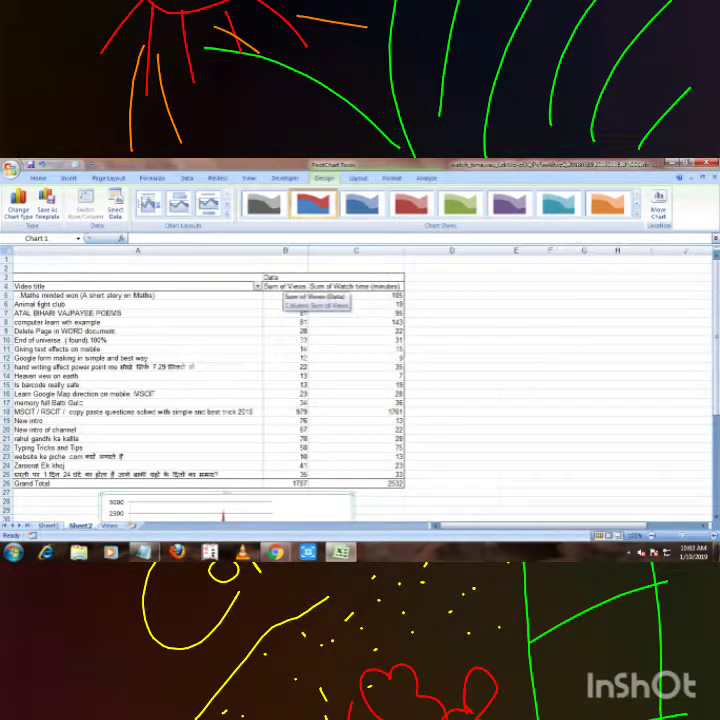
# Step: Select pivot cells B4, A5:A25 and A4, then show the PivotTable Field List again
pyautogui.click(285, 287)
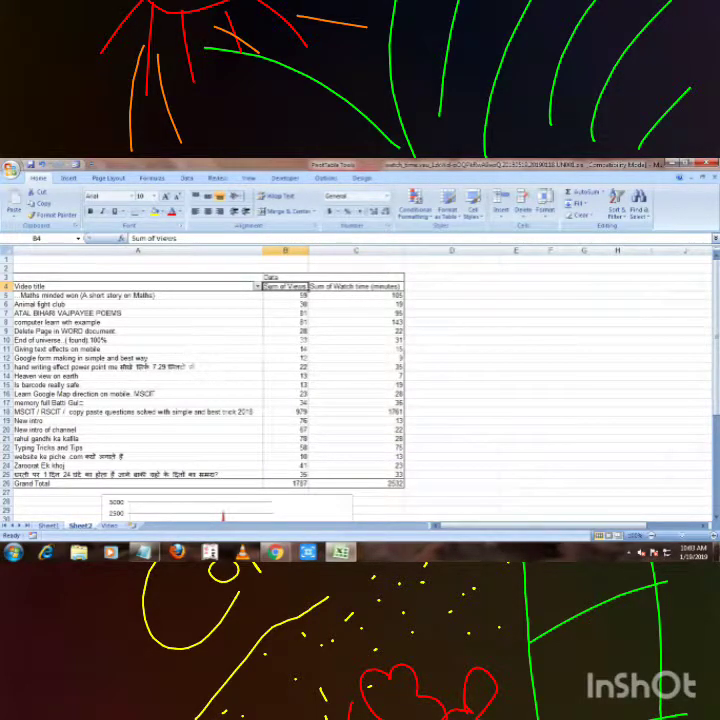
pyautogui.moveTo(80, 295); pyautogui.dragTo(80, 474)
pyautogui.click(137, 277)
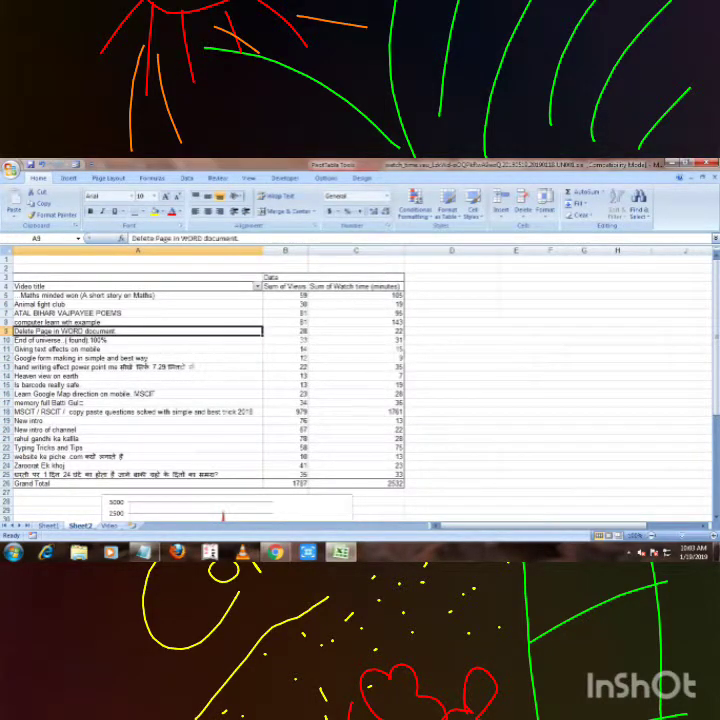
pyautogui.moveTo(80, 295); pyautogui.dragTo(80, 474)
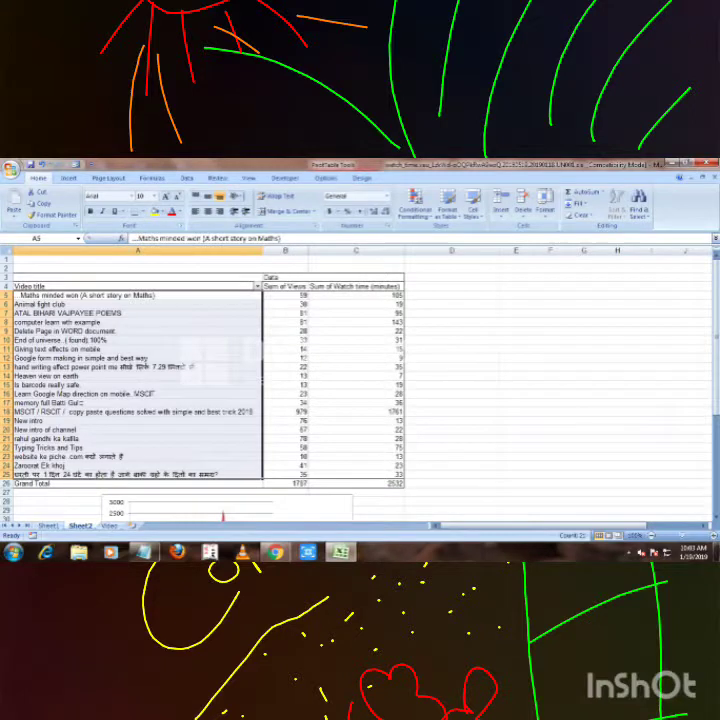
pyautogui.click(60, 286)
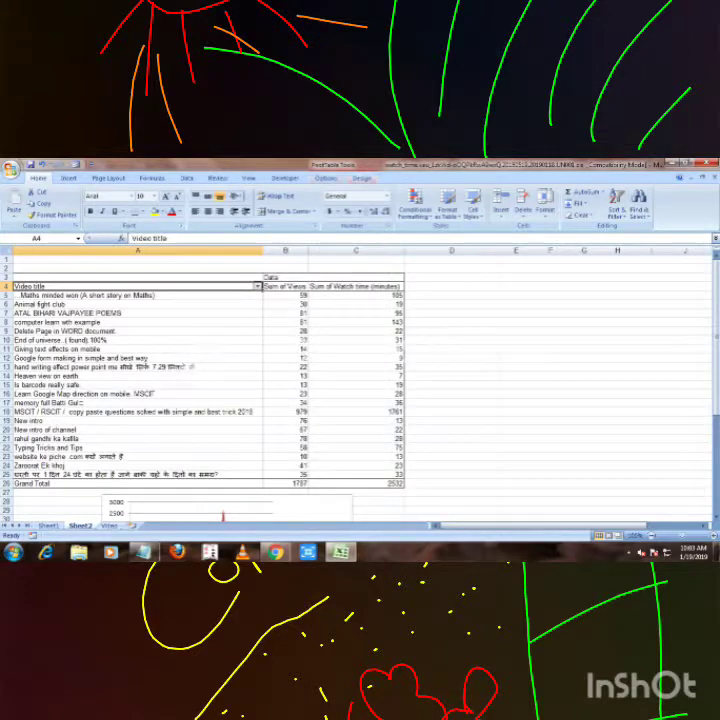
pyautogui.click(361, 178)
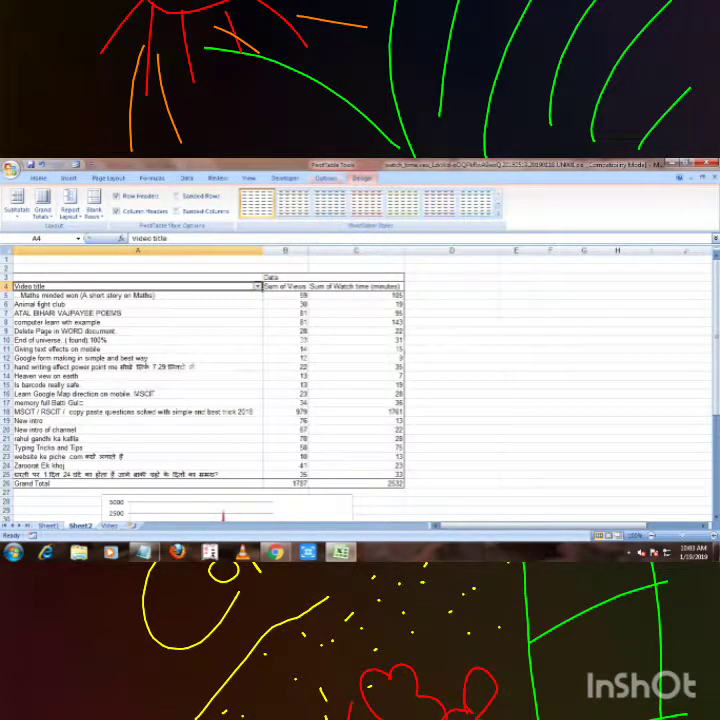
pyautogui.click(325, 178)
pyautogui.click(528, 205)
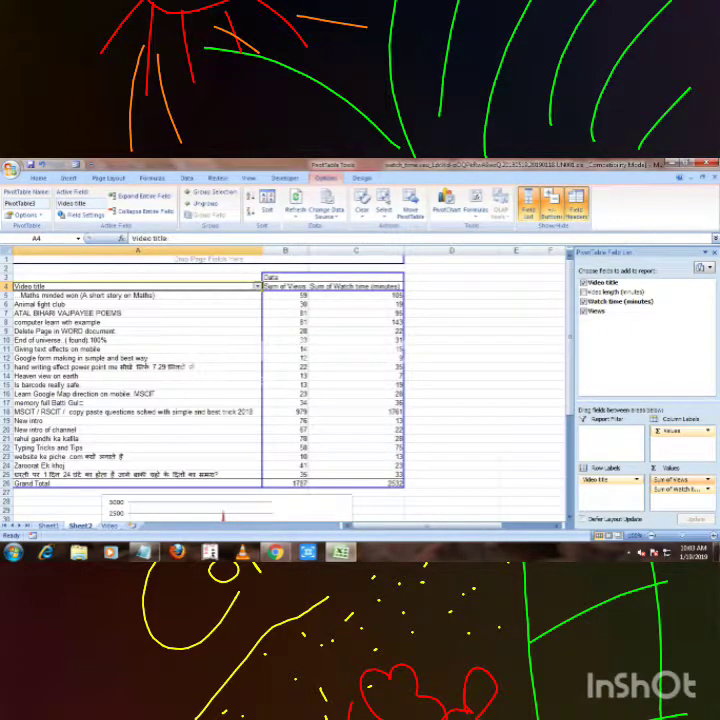
# Step: Change the Views value field to summarise by Max, giving a grand total of 979
pyautogui.click(680, 430)
pyautogui.click(682, 480)
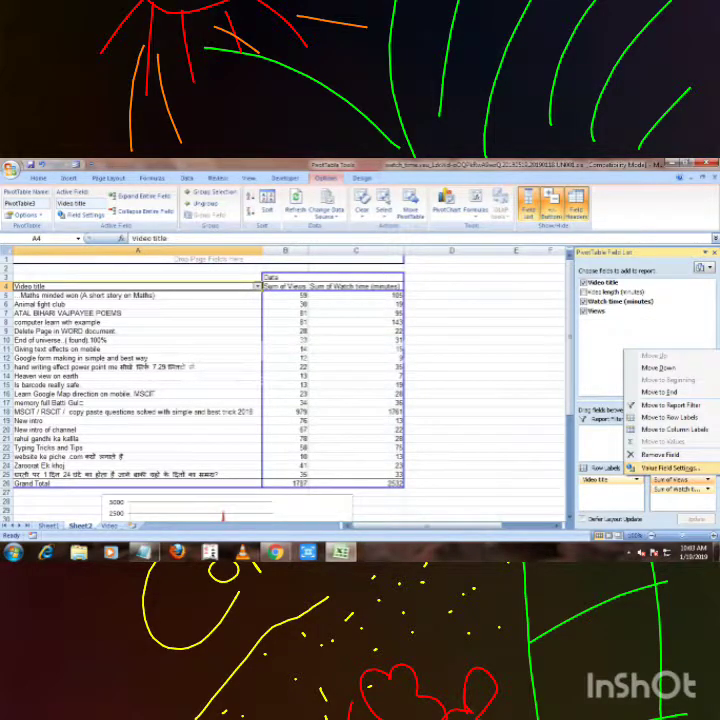
pyautogui.click(660, 468)
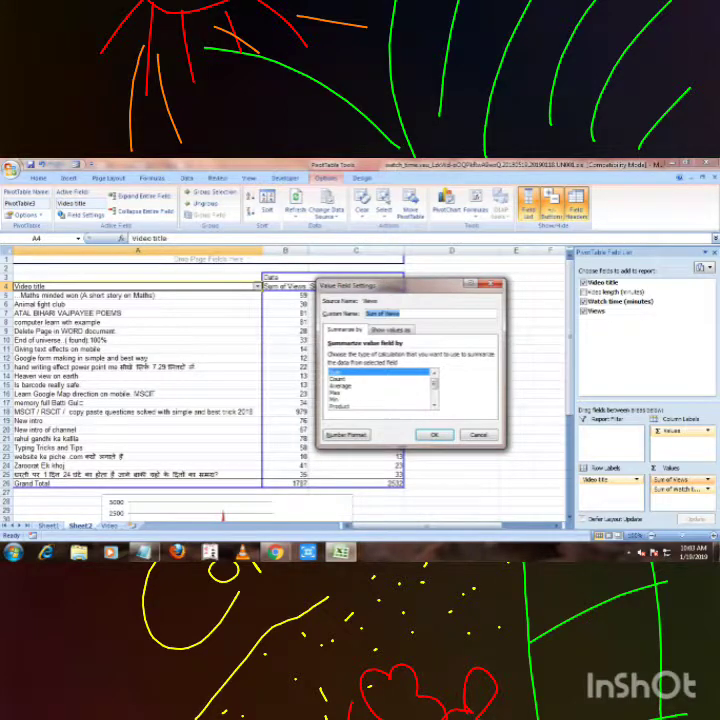
pyautogui.click(345, 392)
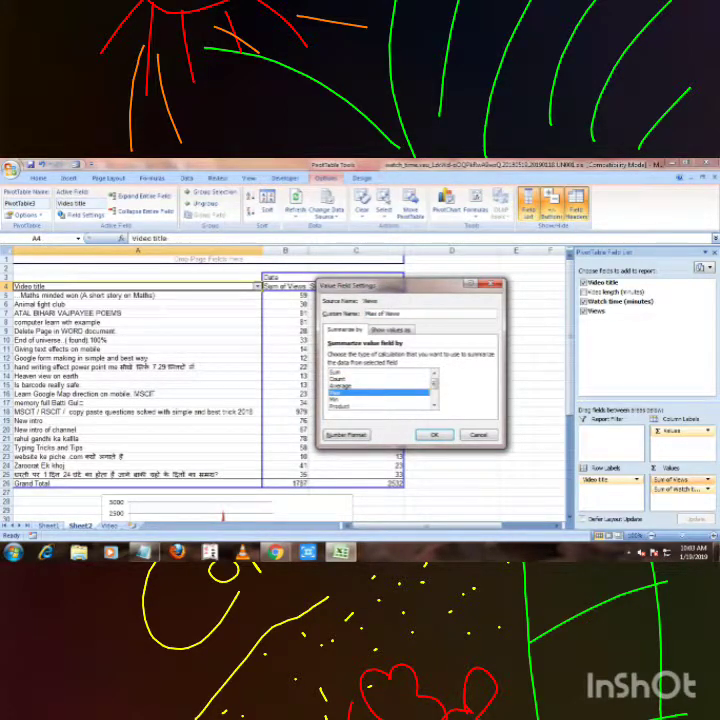
pyautogui.press('Return')
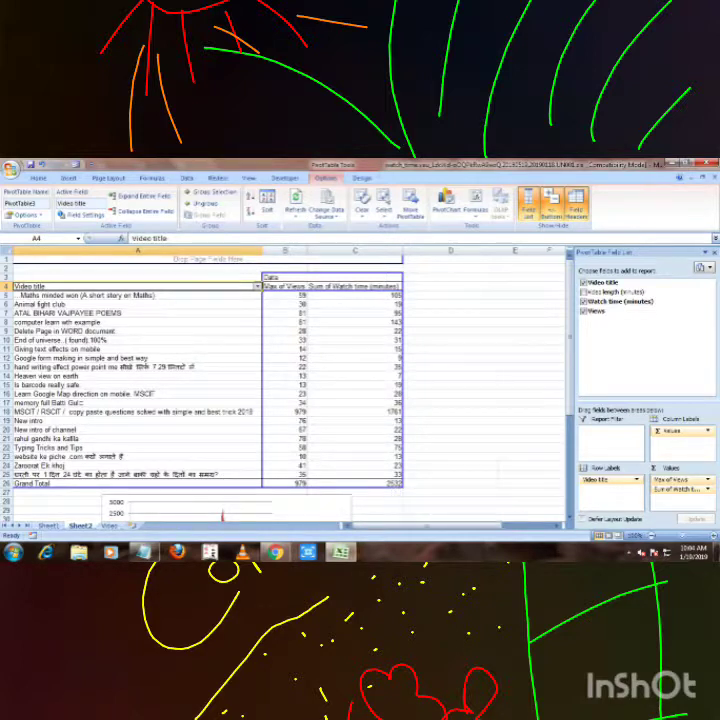
# Step: Summarise Watch time (minutes) by Min instead of Sum in the pivot table
pyautogui.click(709, 480)
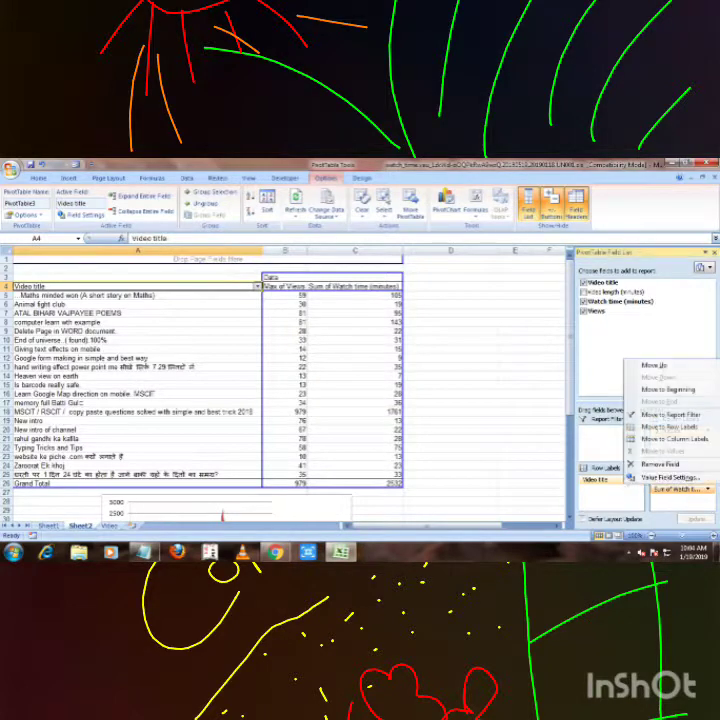
pyautogui.click(709, 480)
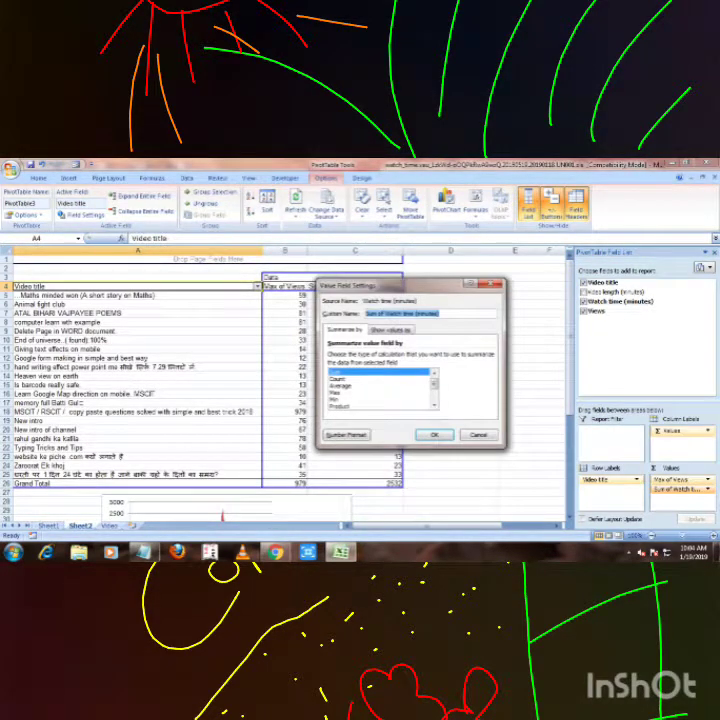
pyautogui.press('Down')
pyautogui.press('Down')
pyautogui.press('Down')
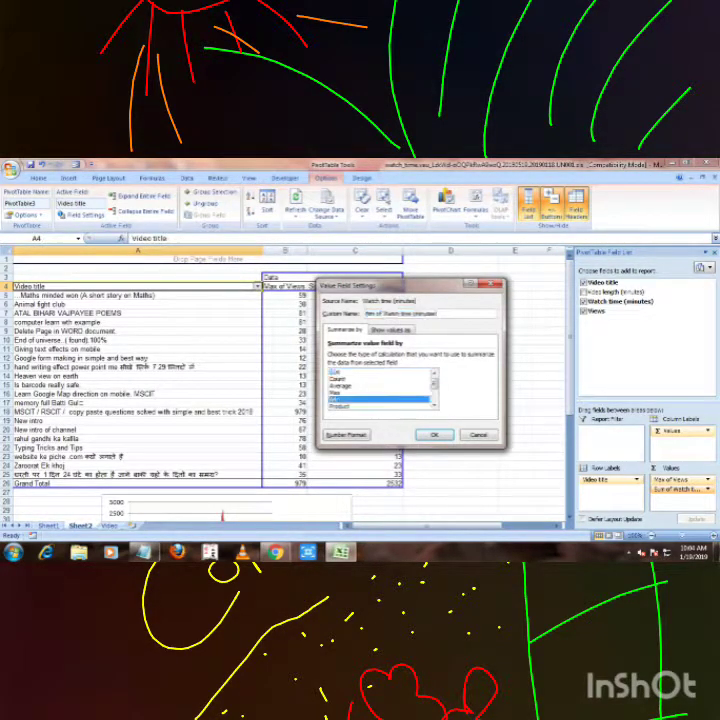
pyautogui.press('Return')
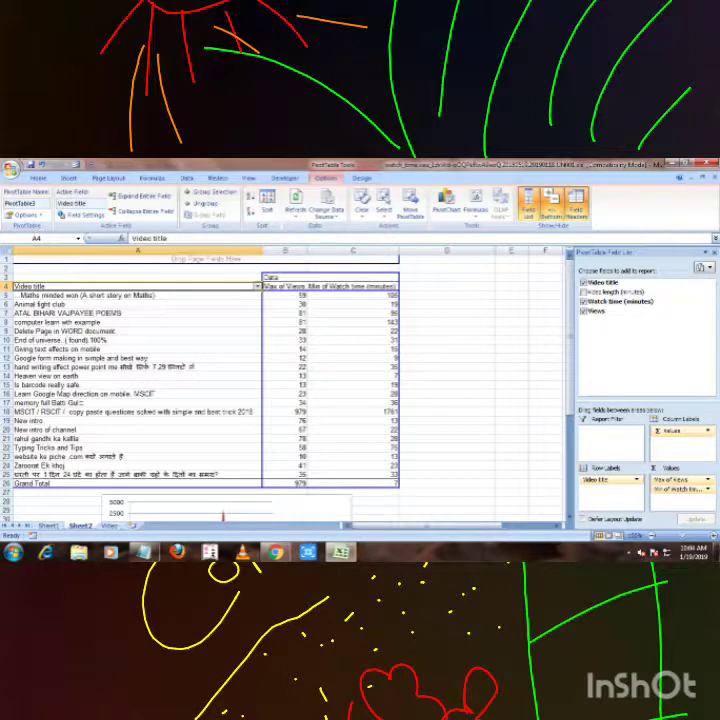
pyautogui.click(257, 286)
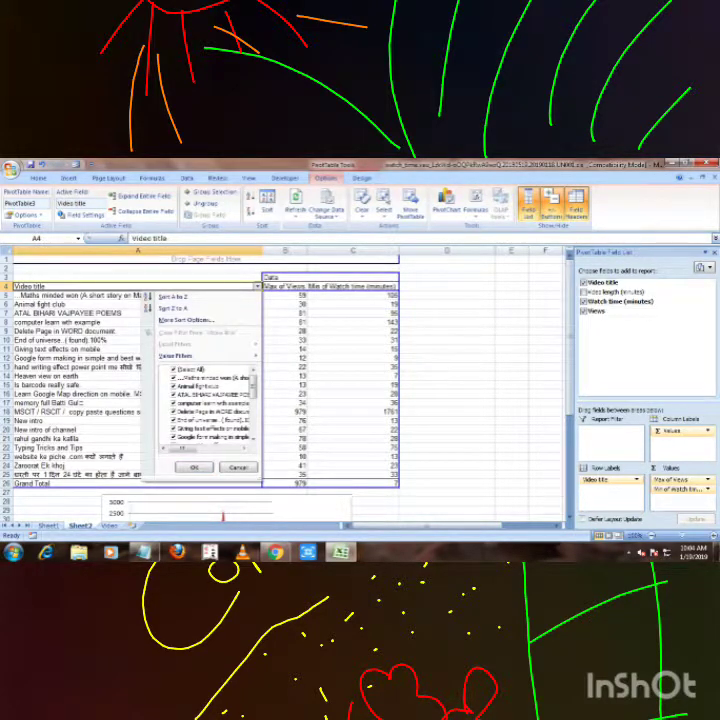
# Step: Filter Video title to the six titles from ATAL BIHARI VAJPAYEE POEMS to the Google form video
pyautogui.click(172, 369)
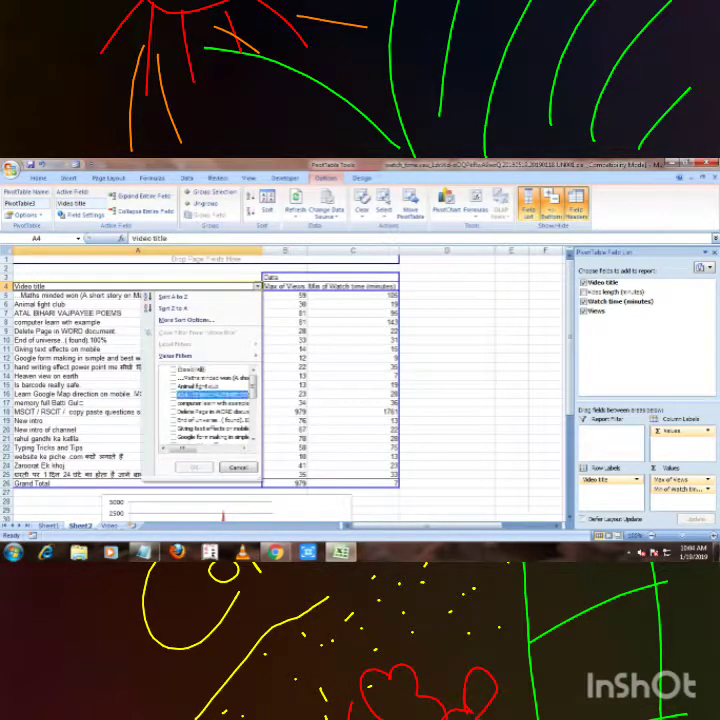
pyautogui.click(173, 393)
pyautogui.click(173, 402)
pyautogui.click(173, 411)
pyautogui.click(173, 420)
pyautogui.click(173, 428)
pyautogui.click(173, 437)
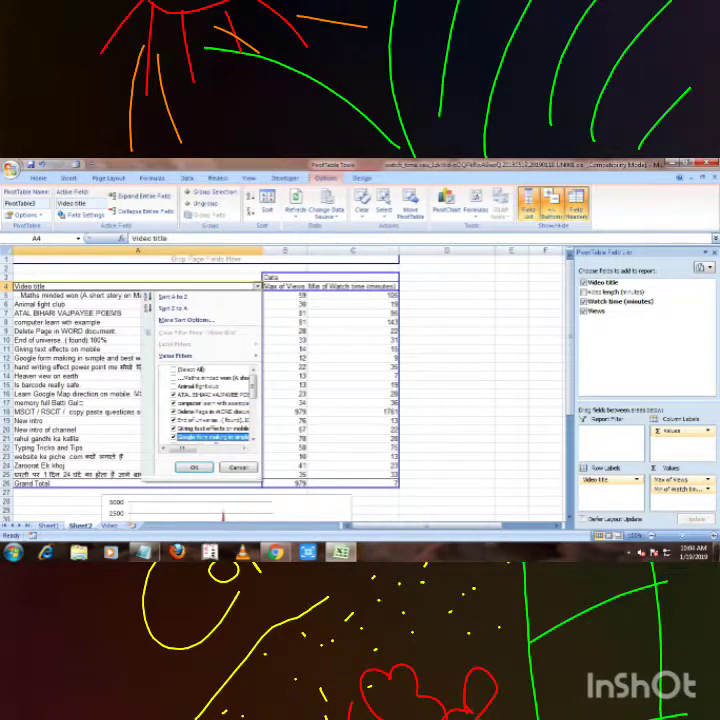
pyautogui.click(194, 467)
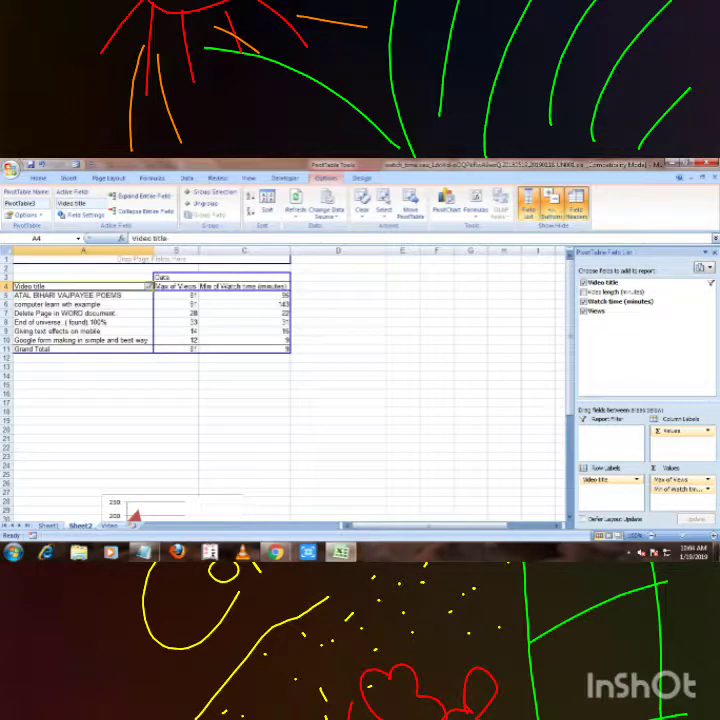
# Step: Select the pivot area chart and widen it to the right
pyautogui.scroll(-3, 170, 330)
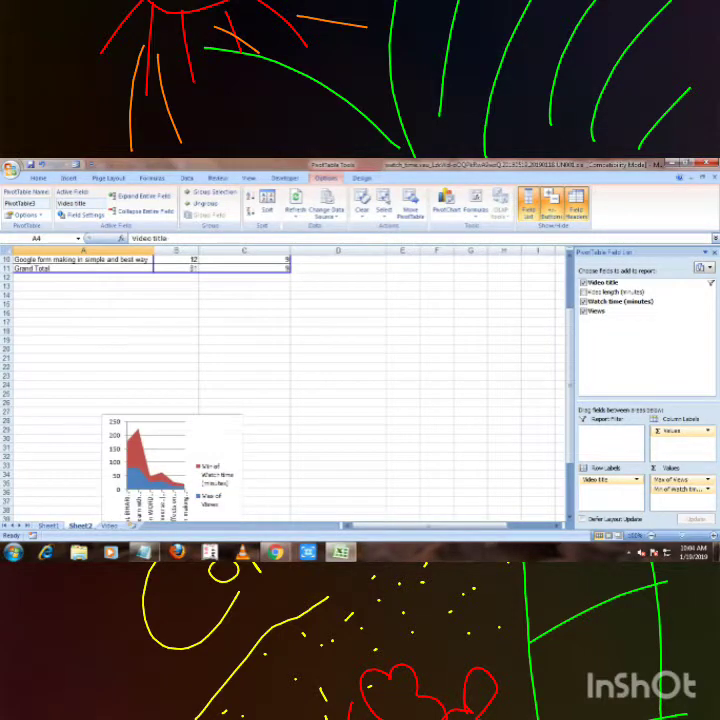
pyautogui.scroll(-3, 170, 330)
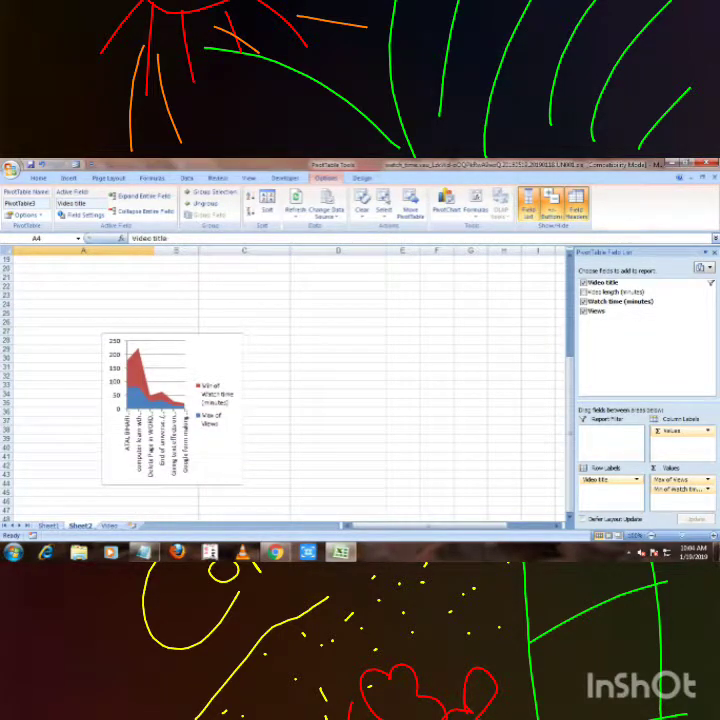
pyautogui.click(215, 455)
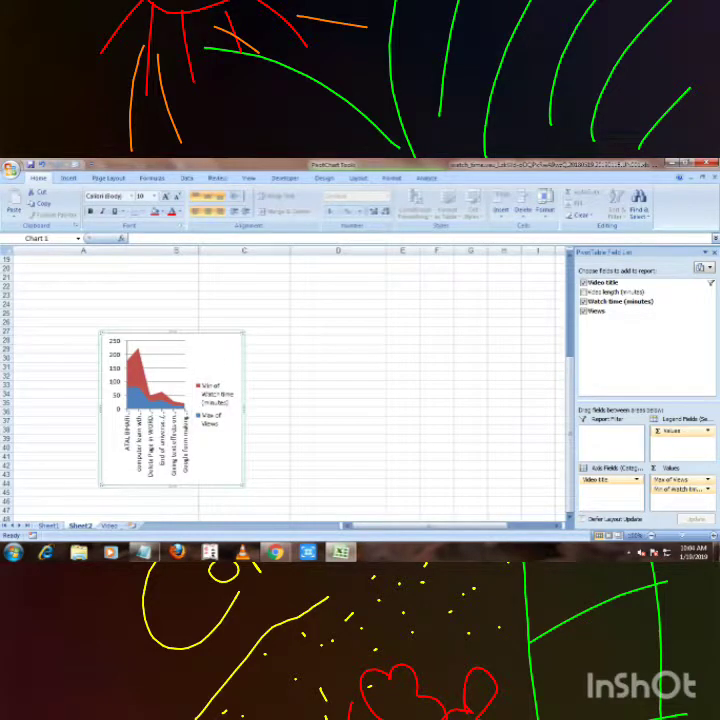
pyautogui.moveTo(243, 409); pyautogui.dragTo(392, 409)
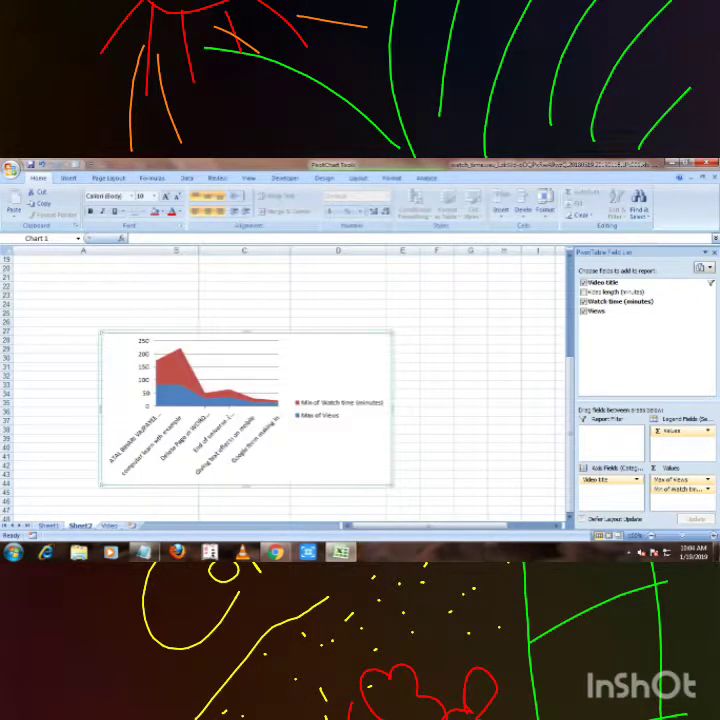
# Step: Drag the chart's top-right corner outward to make it taller and wider still
pyautogui.scroll(1, 290, 390)
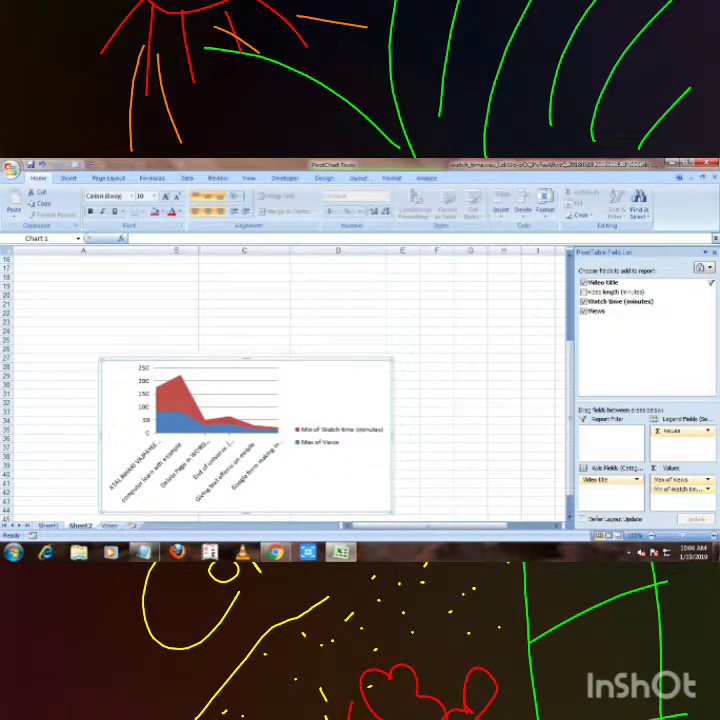
pyautogui.scroll(5, 290, 390)
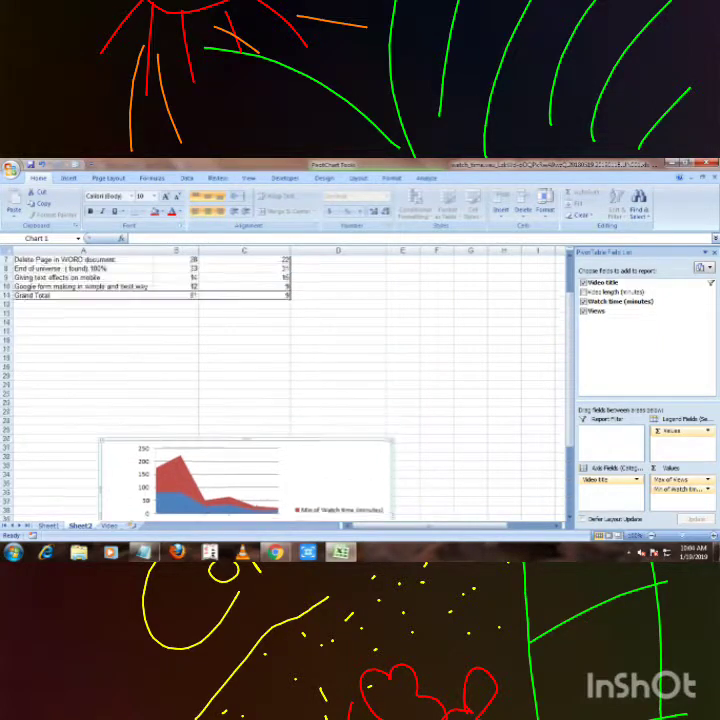
pyautogui.scroll(-4, 290, 390)
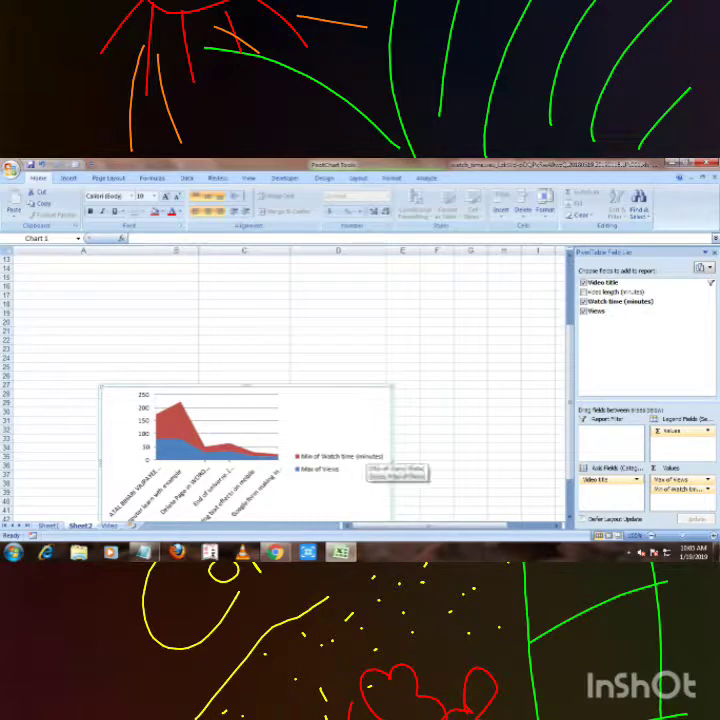
pyautogui.scroll(1, 370, 463)
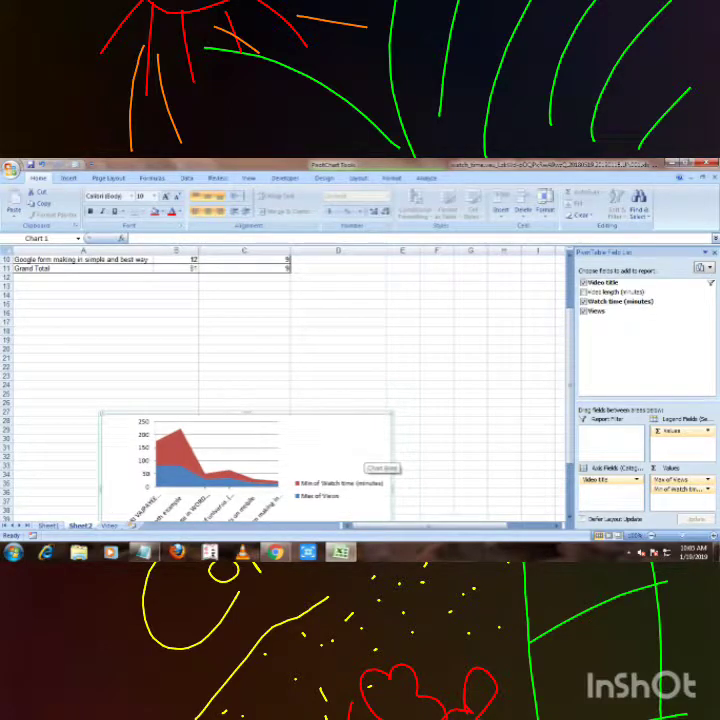
pyautogui.moveTo(392, 411); pyautogui.dragTo(472, 346)
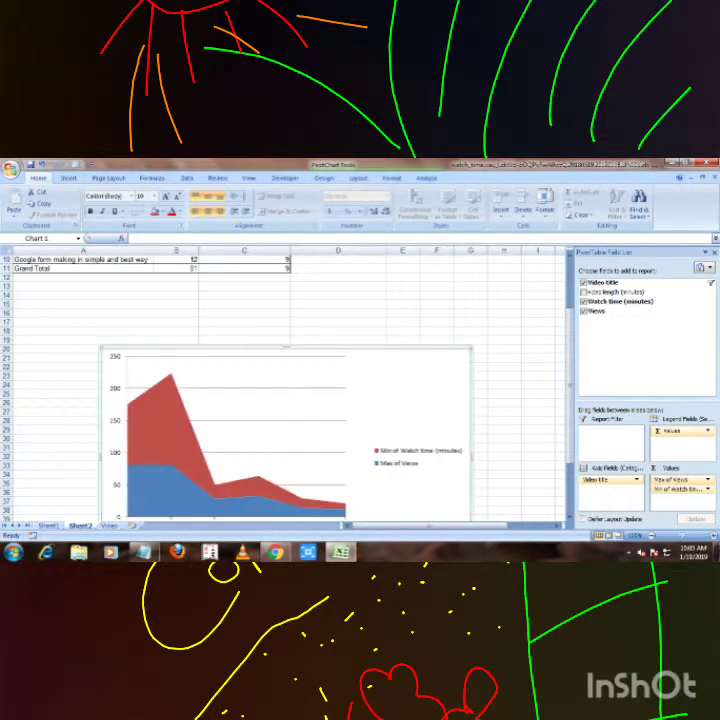
pyautogui.scroll(-1, 290, 400)
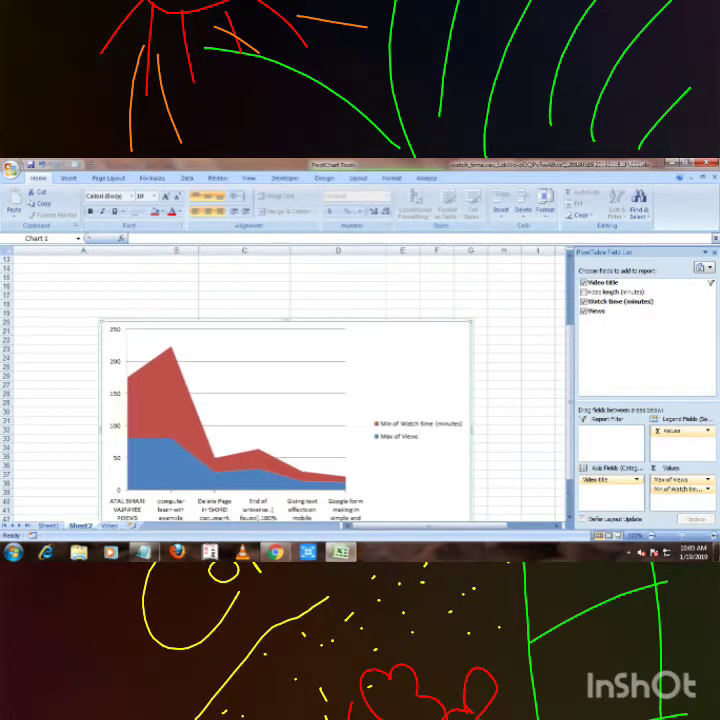
pyautogui.scroll(2, 290, 400)
pyautogui.scroll(2, 290, 400)
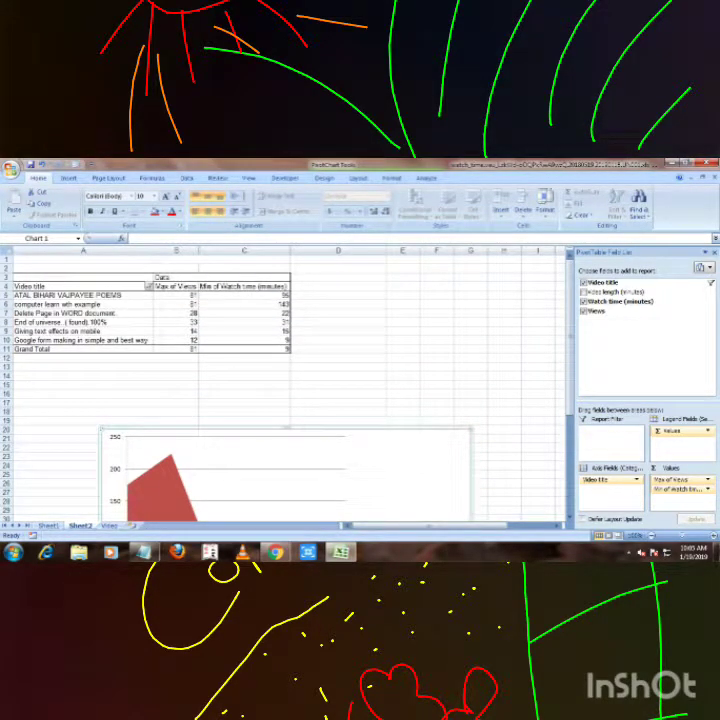
pyautogui.scroll(-2, 290, 400)
pyautogui.scroll(-2, 290, 400)
pyautogui.scroll(4, 290, 400)
pyautogui.click(60, 286)
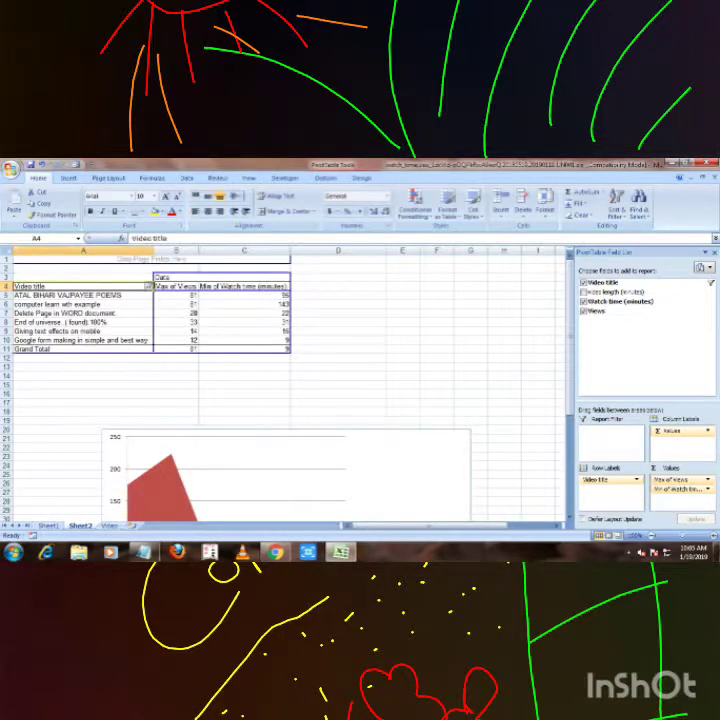
# Step: Clear the filter from Video title so every video is listed again
pyautogui.click(148, 286)
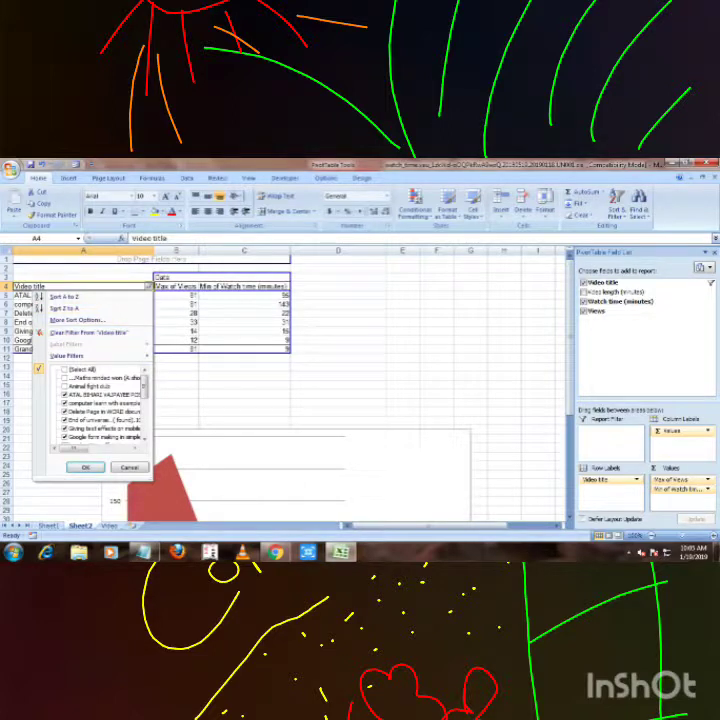
pyautogui.press('Escape')
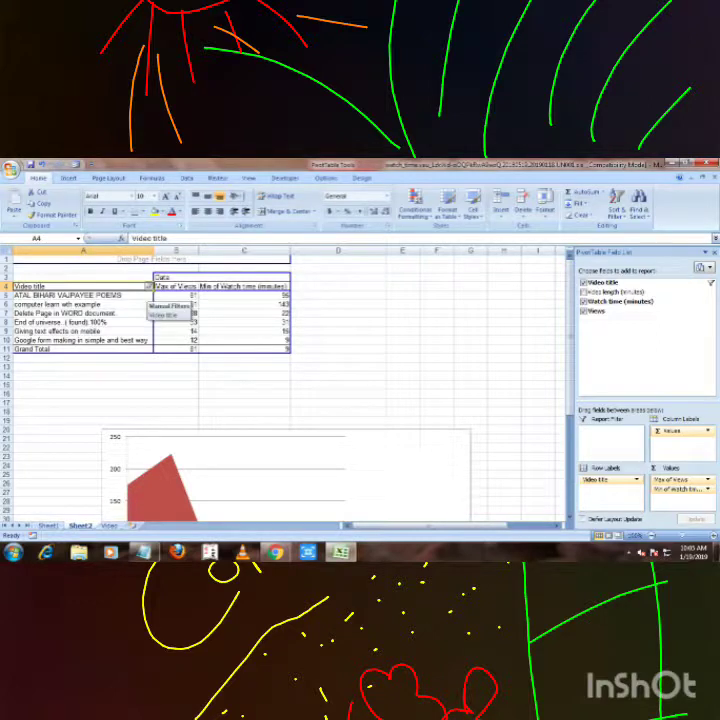
pyautogui.click(149, 286)
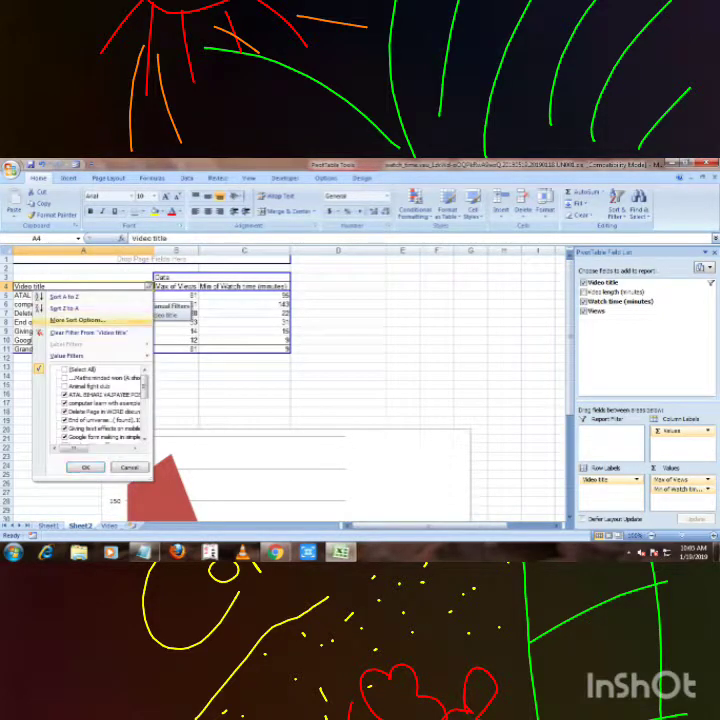
pyautogui.click(75, 330)
pyautogui.scroll(-5, 300, 380)
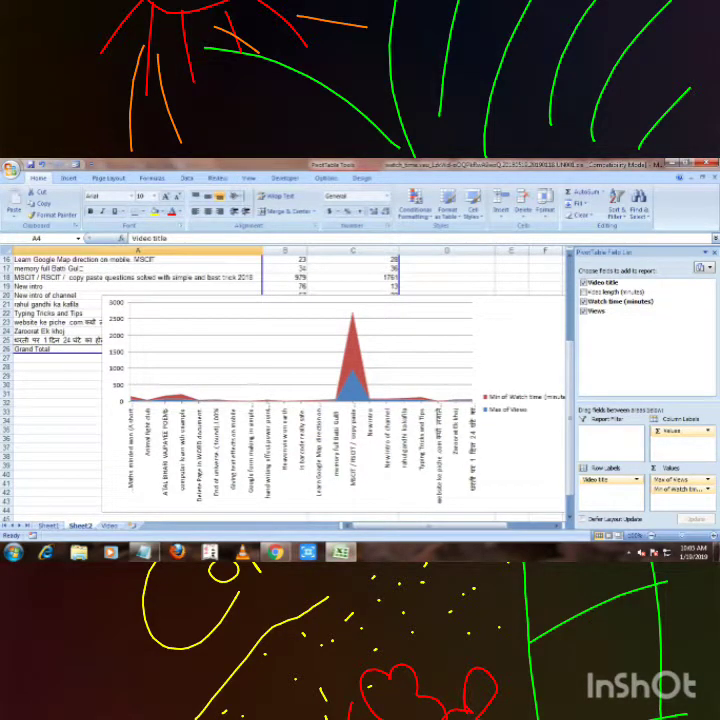
# Step: Move the pivot chart down and left, below the pivot table
pyautogui.click(530, 302)
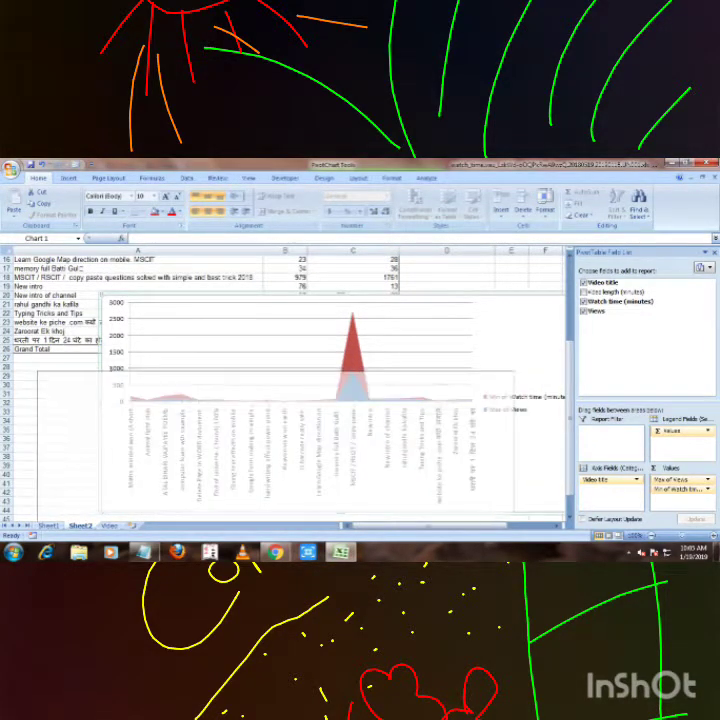
pyautogui.moveTo(530, 302); pyautogui.dragTo(463, 376)
pyautogui.scroll(1, 300, 380)
pyautogui.scroll(2, 300, 380)
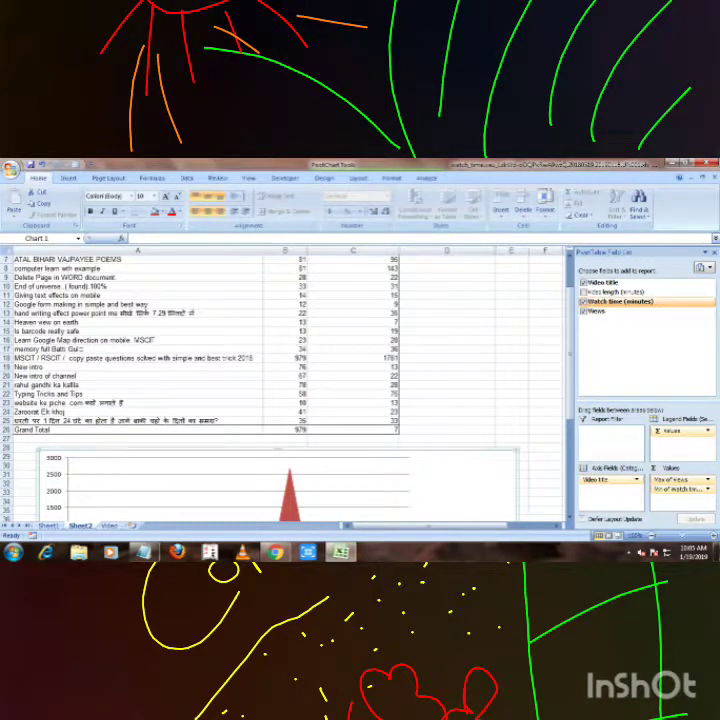
# Step: Remove Watch time (minutes) from the pivot, leaving only Max of Views
pyautogui.click(583, 301)
pyautogui.scroll(-1, 487, 415)
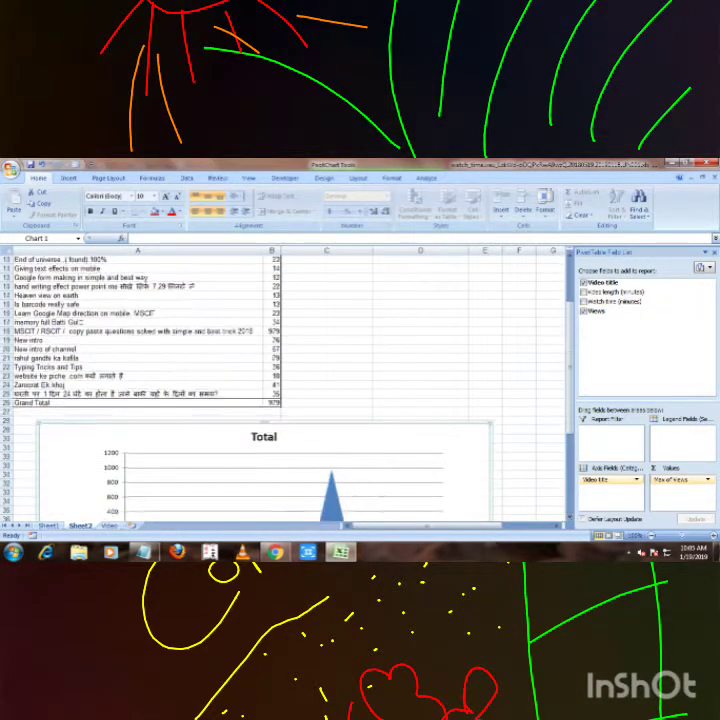
pyautogui.scroll(-3, 487, 415)
pyautogui.scroll(1, 485, 412)
pyautogui.scroll(1, 485, 412)
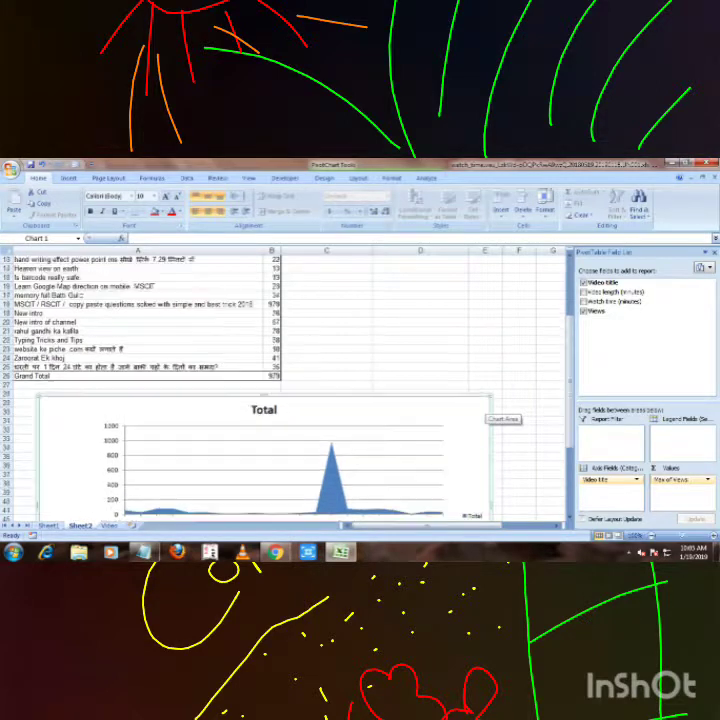
pyautogui.scroll(2, 485, 412)
pyautogui.scroll(2, 485, 412)
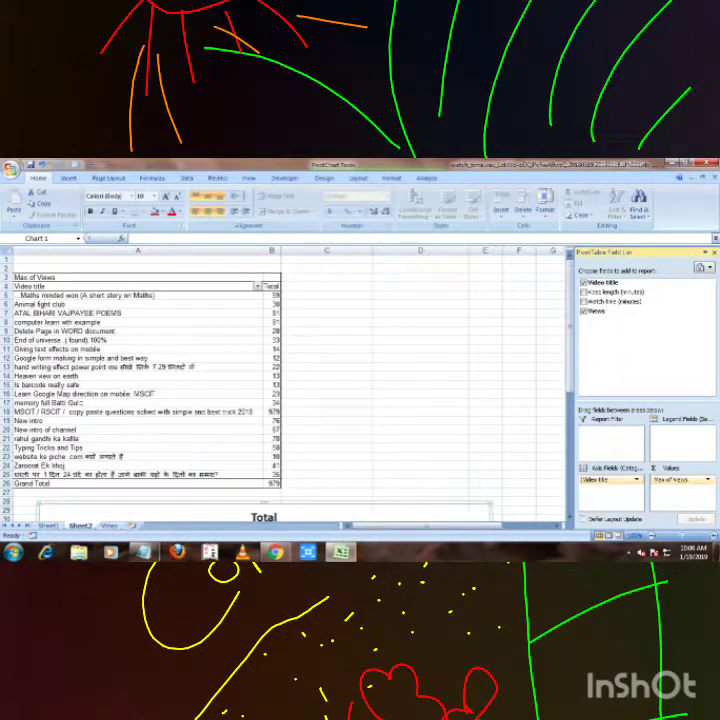
pyautogui.moveTo(607, 480); pyautogui.dragTo(610, 430)
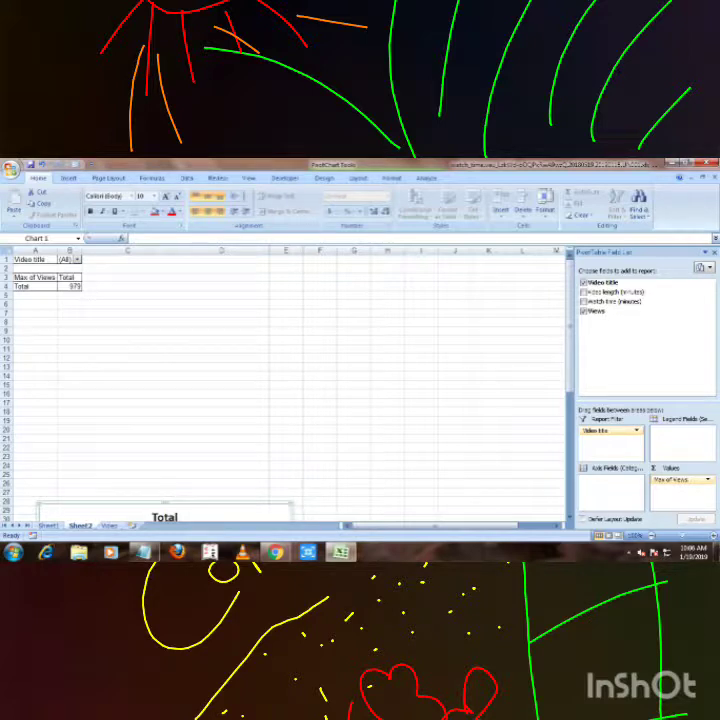
pyautogui.scroll(-4, 290, 380)
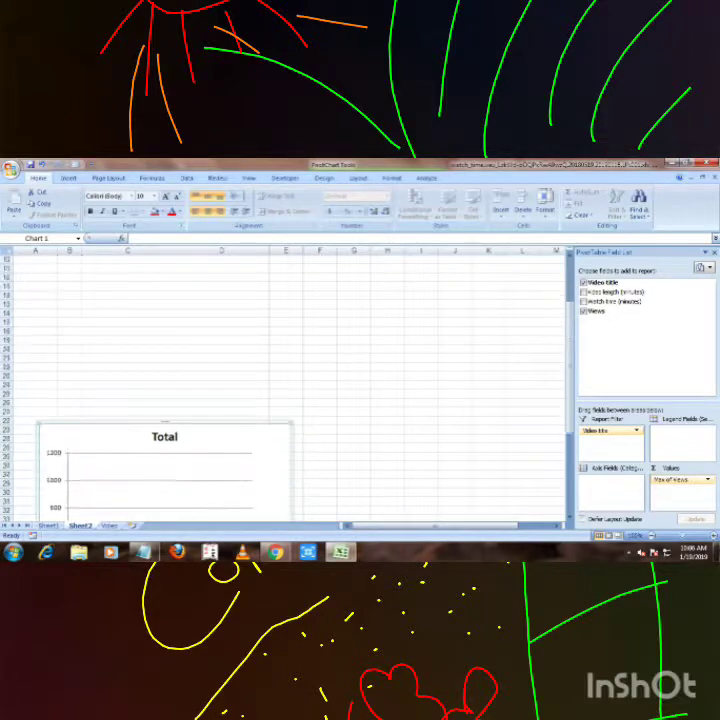
pyautogui.scroll(-2, 290, 380)
pyautogui.scroll(-2, 290, 380)
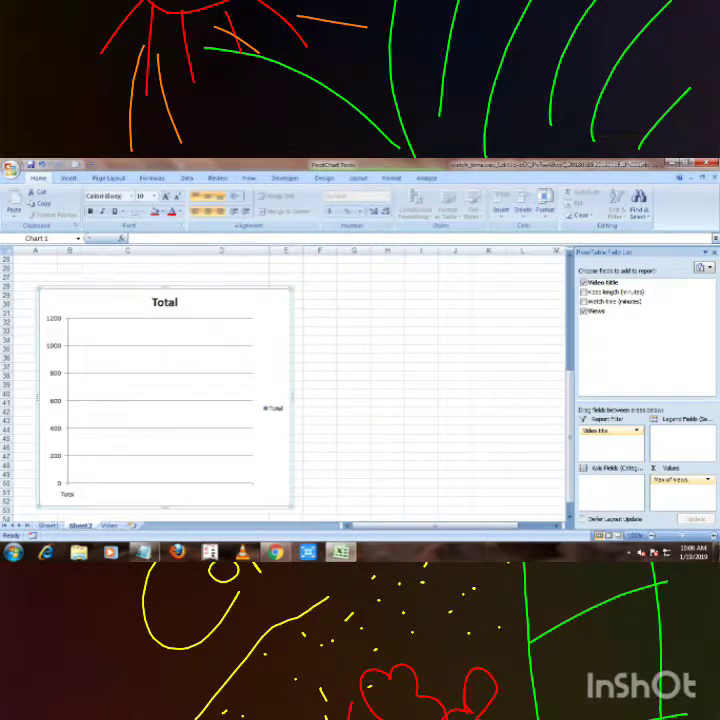
pyautogui.scroll(2, 290, 380)
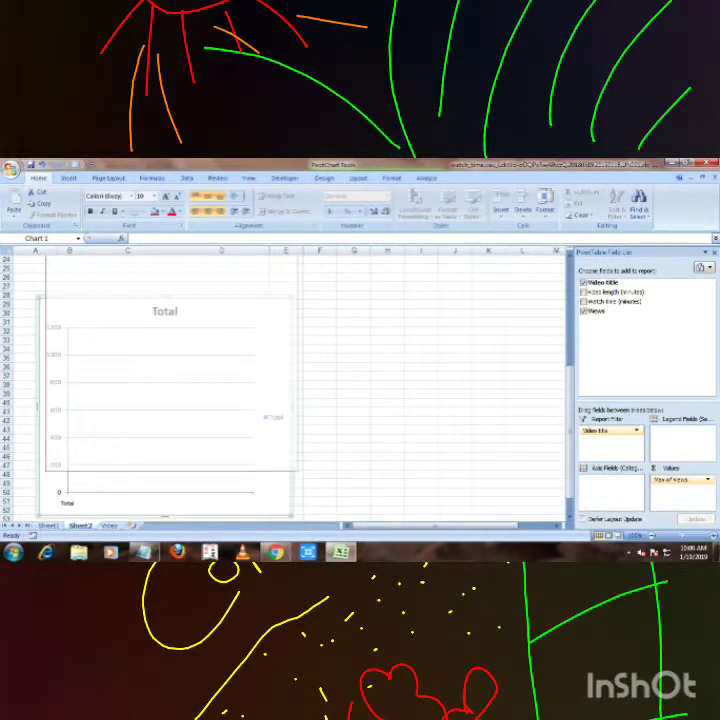
pyautogui.scroll(2, 290, 380)
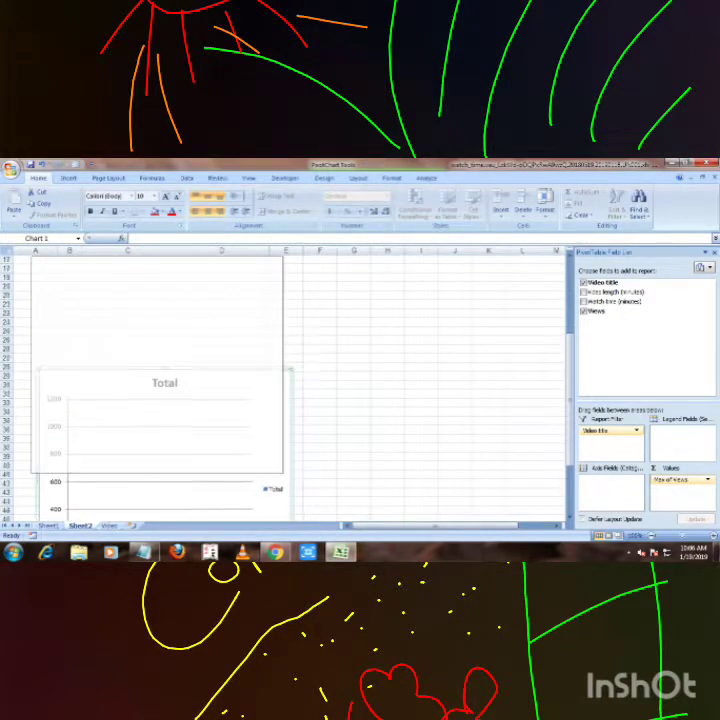
pyautogui.scroll(1, 290, 380)
pyautogui.scroll(1, 290, 380)
pyautogui.scroll(2, 290, 380)
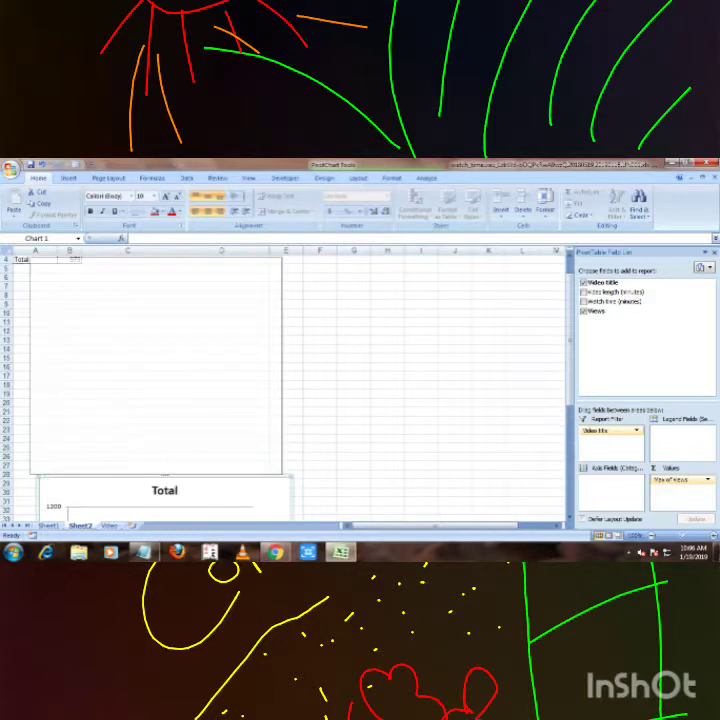
pyautogui.scroll(1, 290, 380)
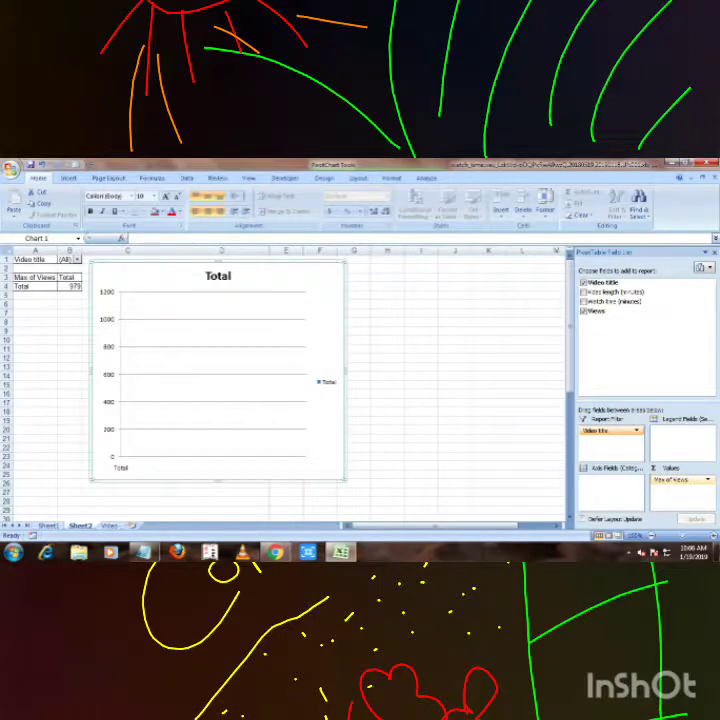
pyautogui.moveTo(610, 430); pyautogui.dragTo(610, 480)
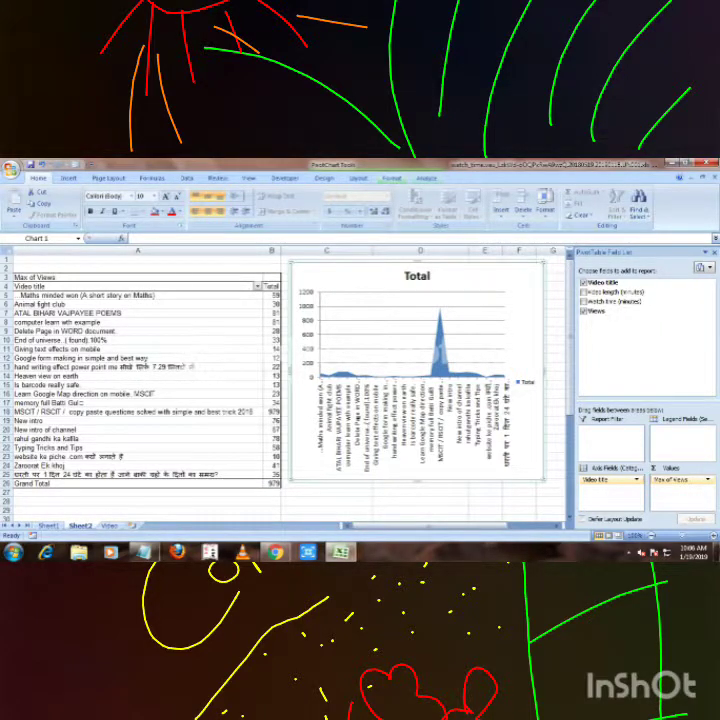
# Step: Bring up the pivot chart's Analyze commands, then its Format commands
pyautogui.click(426, 178)
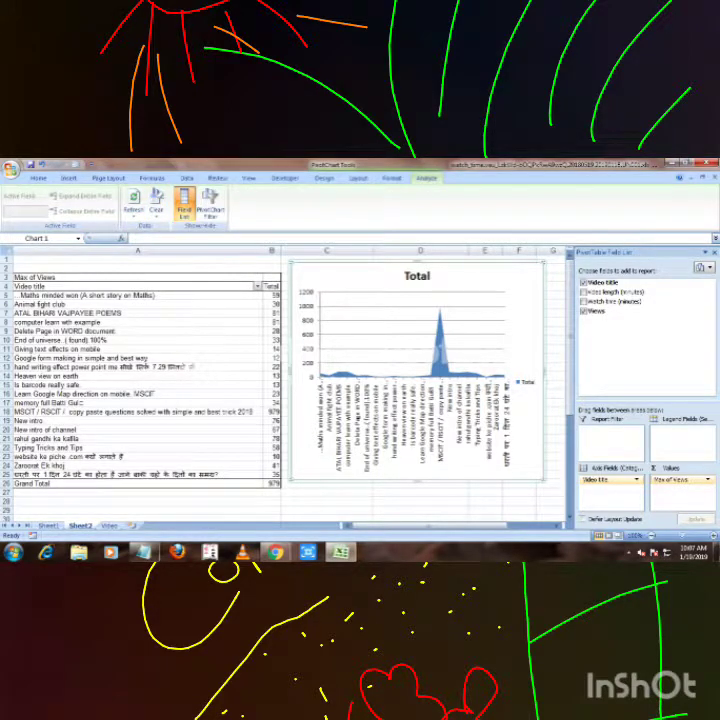
pyautogui.click(392, 178)
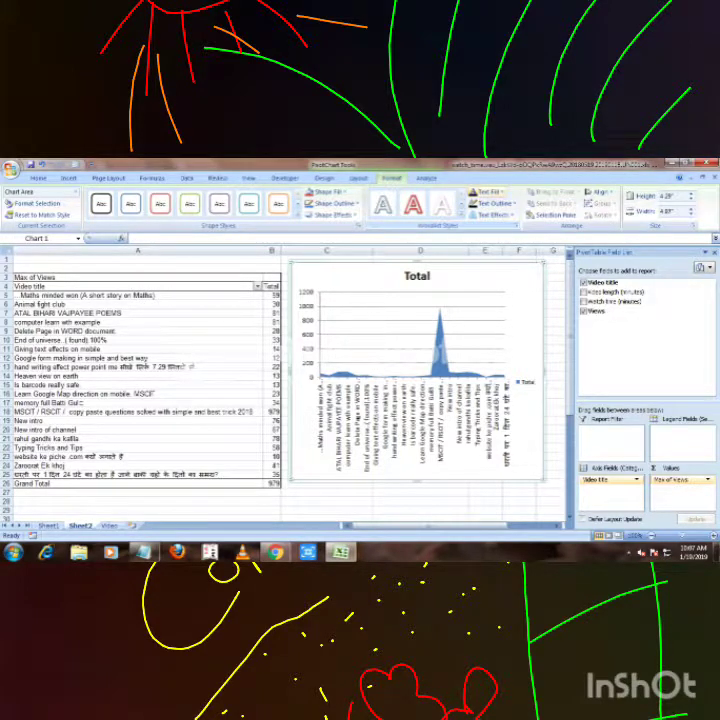
# Step: Fill the chart area with orange and close the PivotTable Field List
pyautogui.click(330, 191)
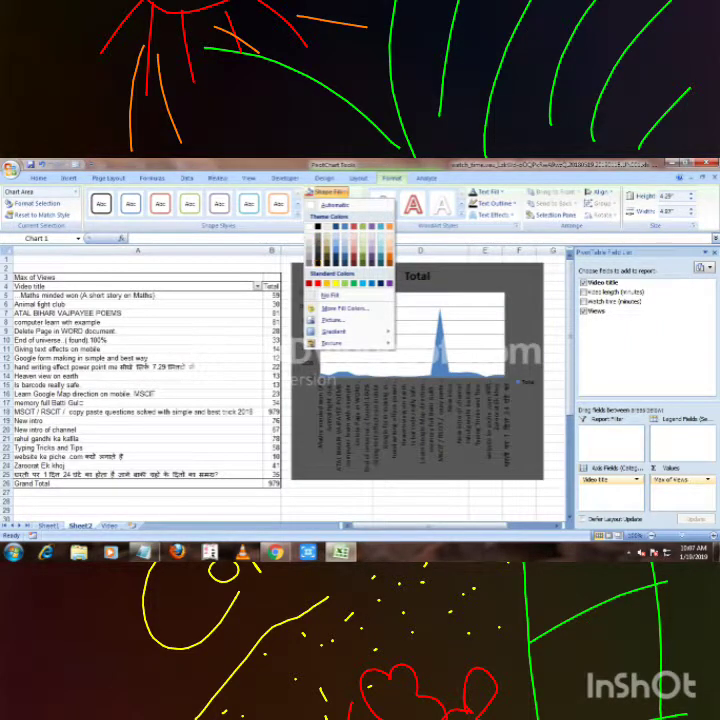
pyautogui.click(327, 283)
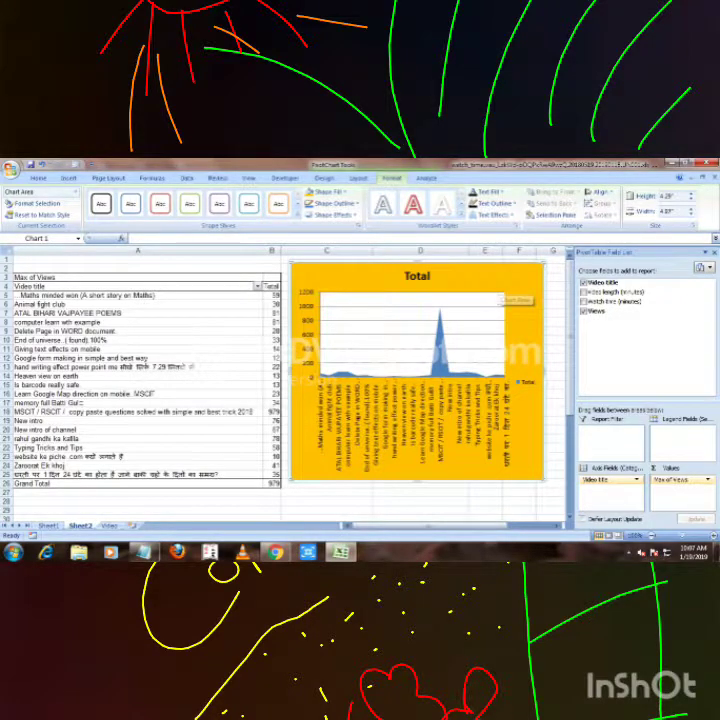
pyautogui.click(713, 252)
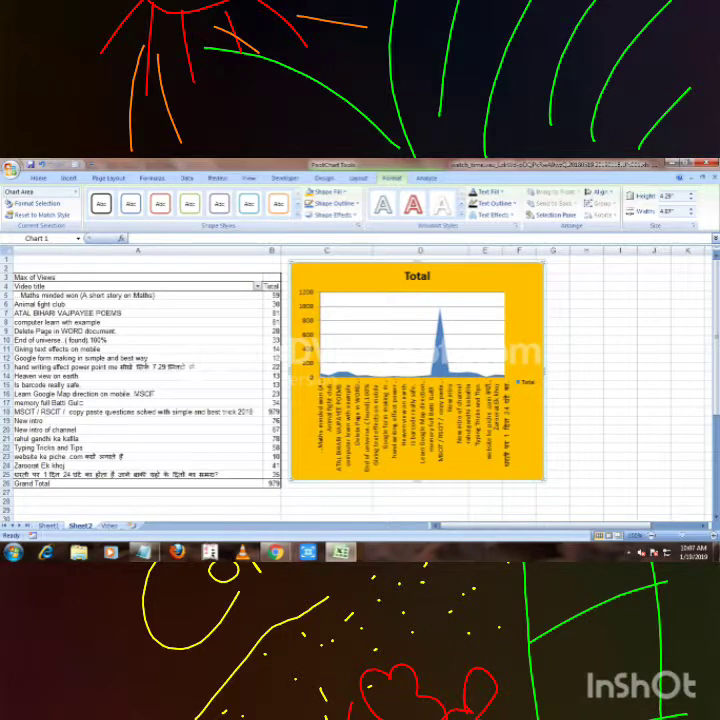
# Step: Copy the orange pivot chart and launch Microsoft Office PowerPoint 2007
pyautogui.rightClick(455, 259)
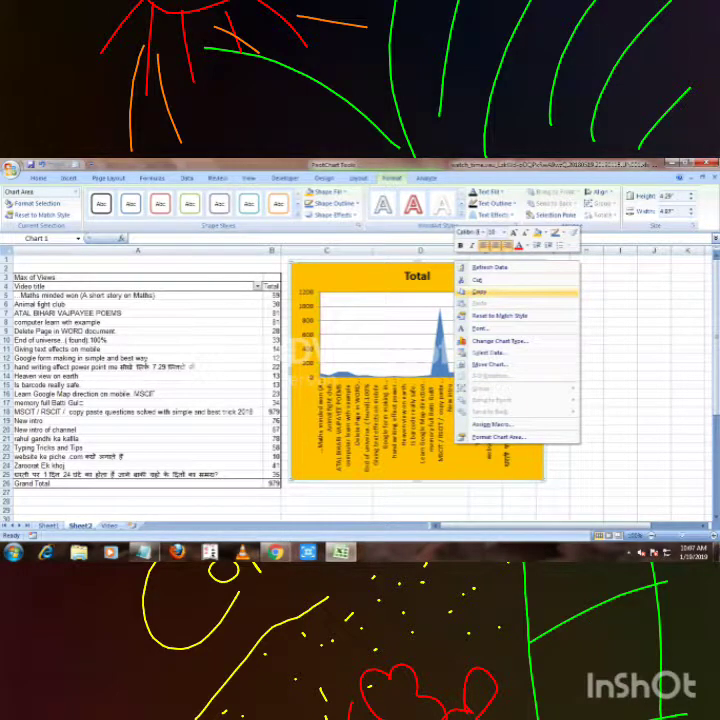
pyautogui.click(490, 292)
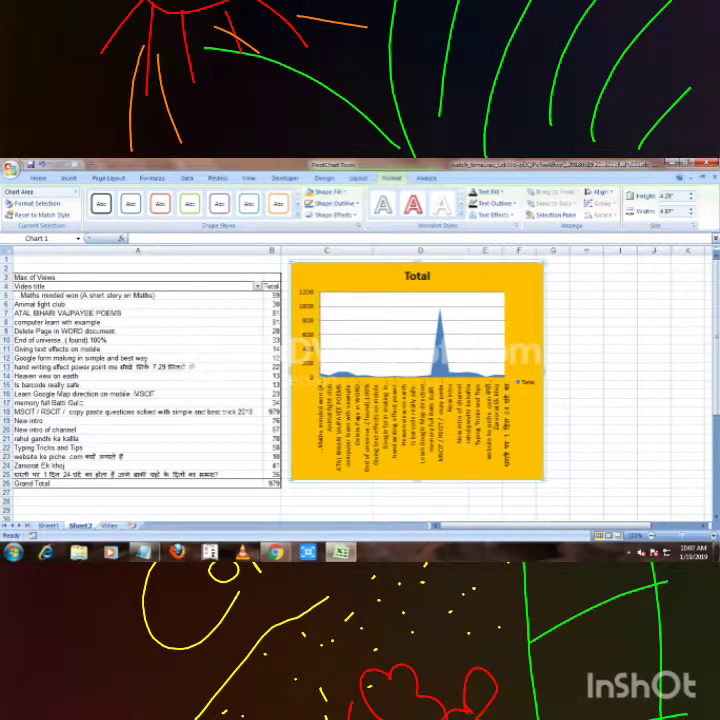
pyautogui.click(13, 551)
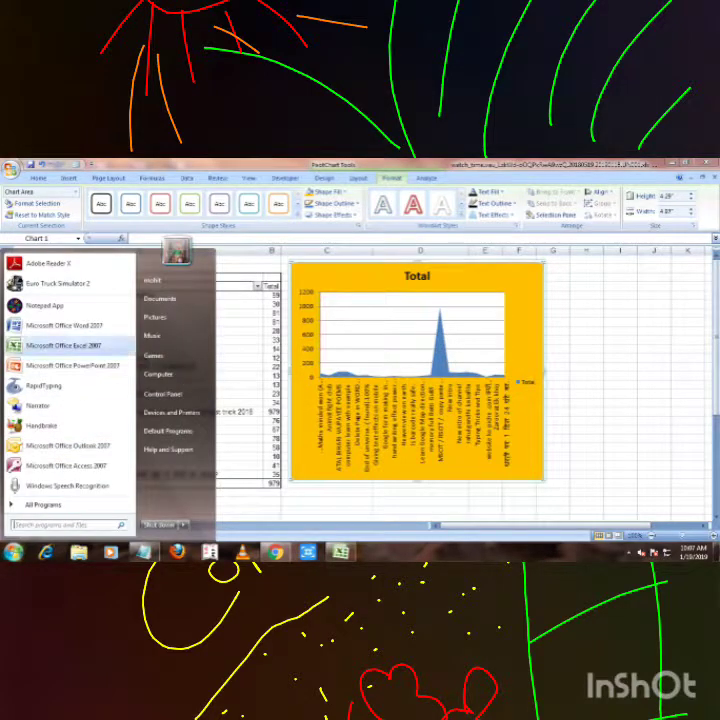
pyautogui.click(70, 365)
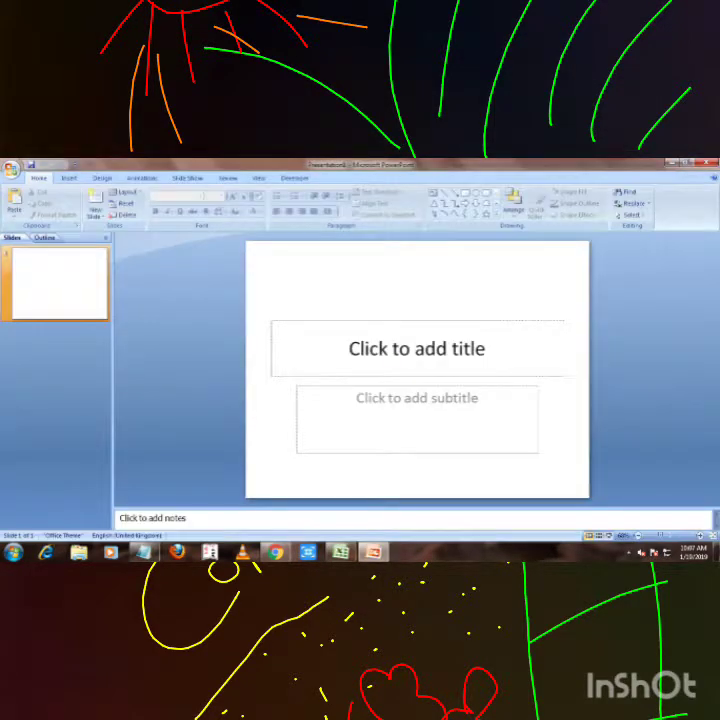
# Step: Paste the copied Total chart into the slide's title placeholder
pyautogui.click(316, 330)
pyautogui.rightClick(316, 330)
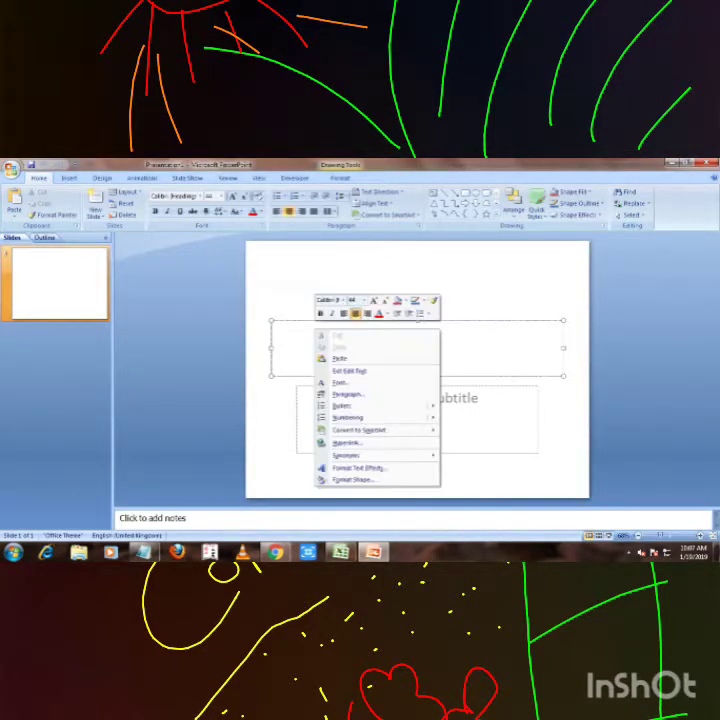
pyautogui.click(340, 358)
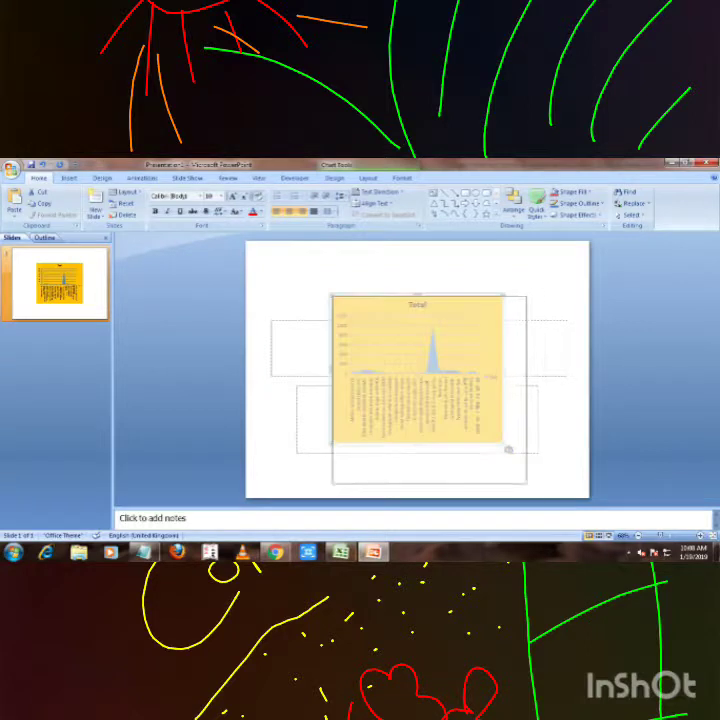
# Step: Enlarge the chart to cover nearly the whole slide, then return to Excel
pyautogui.moveTo(503, 442); pyautogui.dragTo(541, 497)
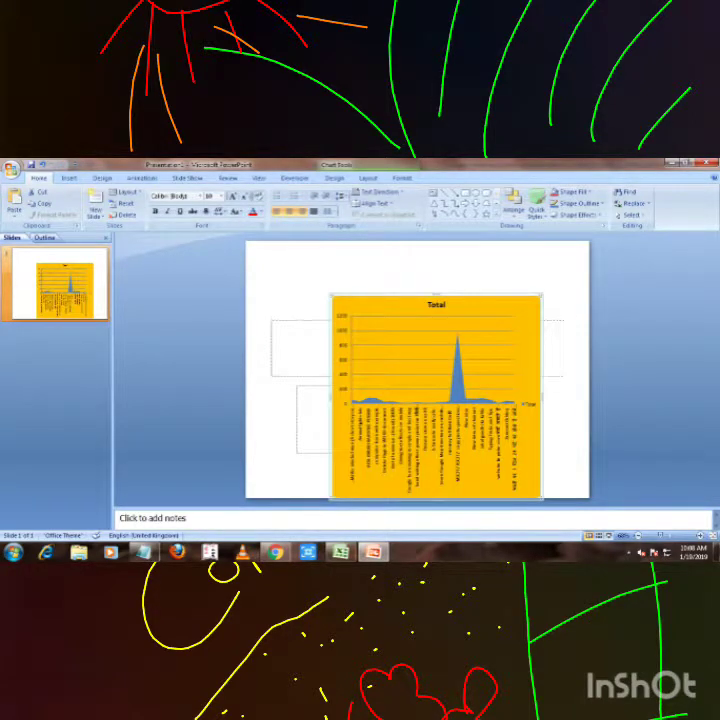
pyautogui.moveTo(436, 295); pyautogui.dragTo(436, 241)
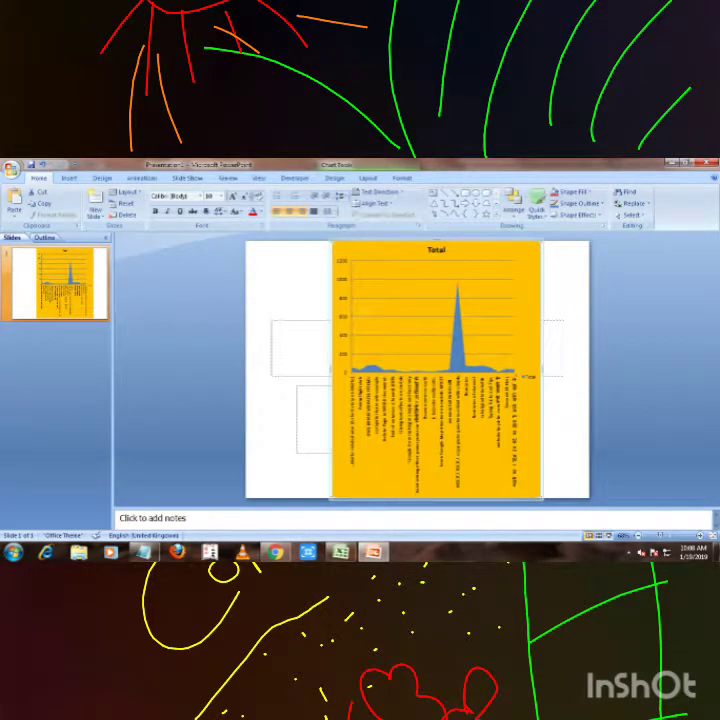
pyautogui.moveTo(436, 370); pyautogui.dragTo(436, 370)
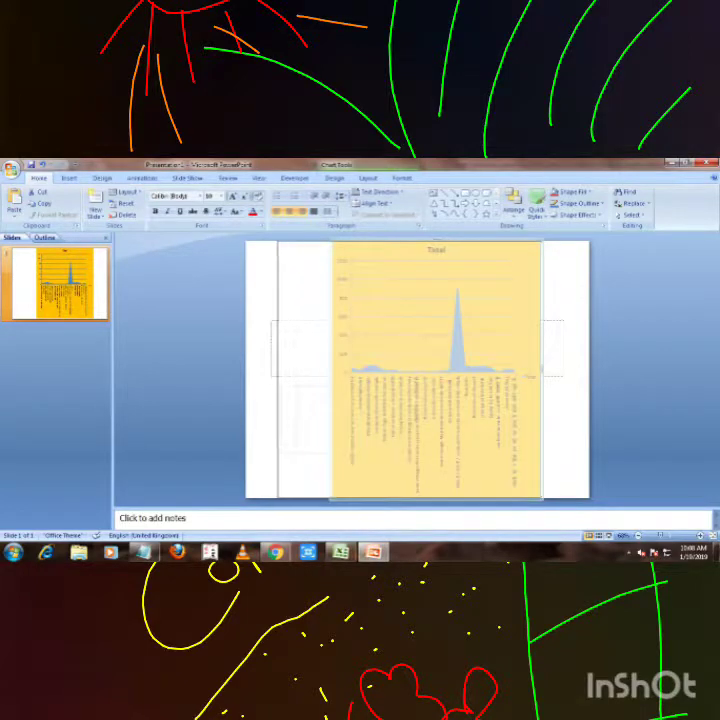
pyautogui.moveTo(331, 370); pyautogui.dragTo(260, 370)
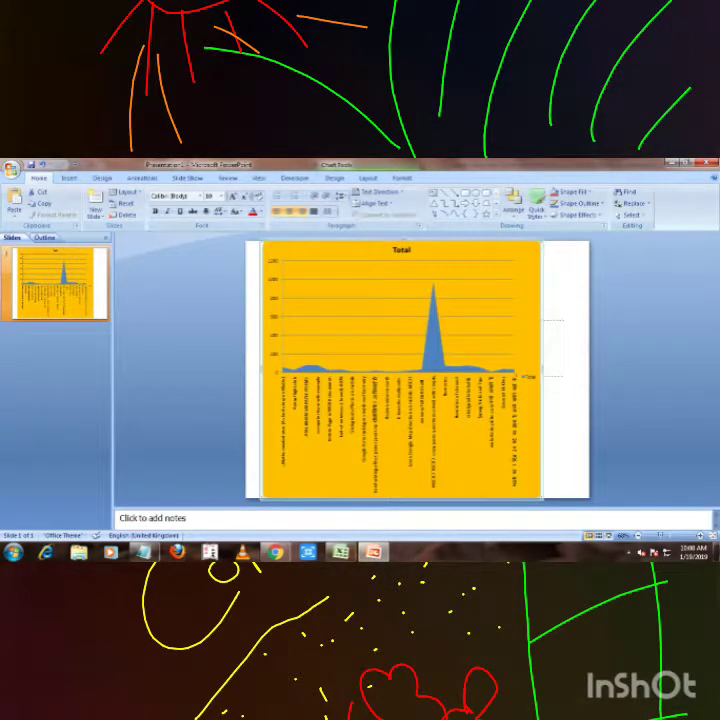
pyautogui.moveTo(541, 370); pyautogui.dragTo(572, 370)
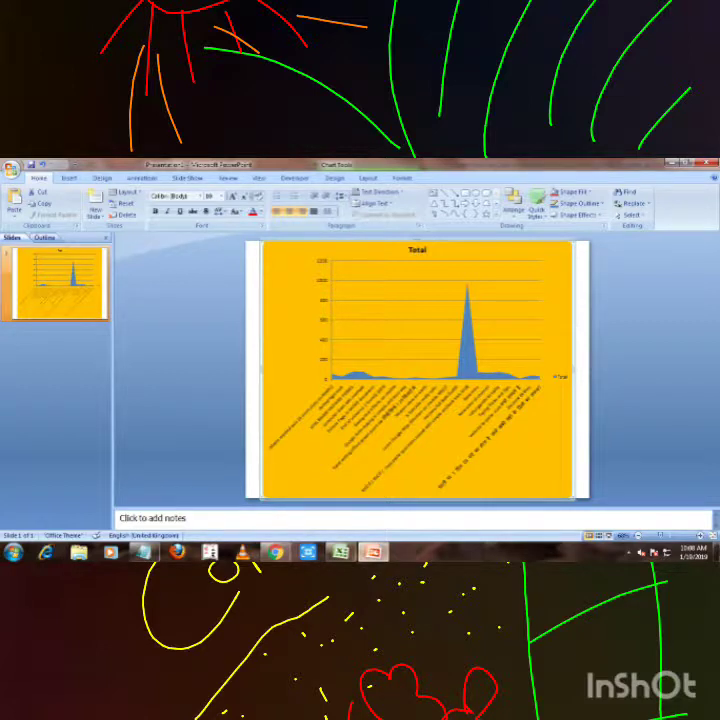
pyautogui.hotkey('alt', 'Tab')
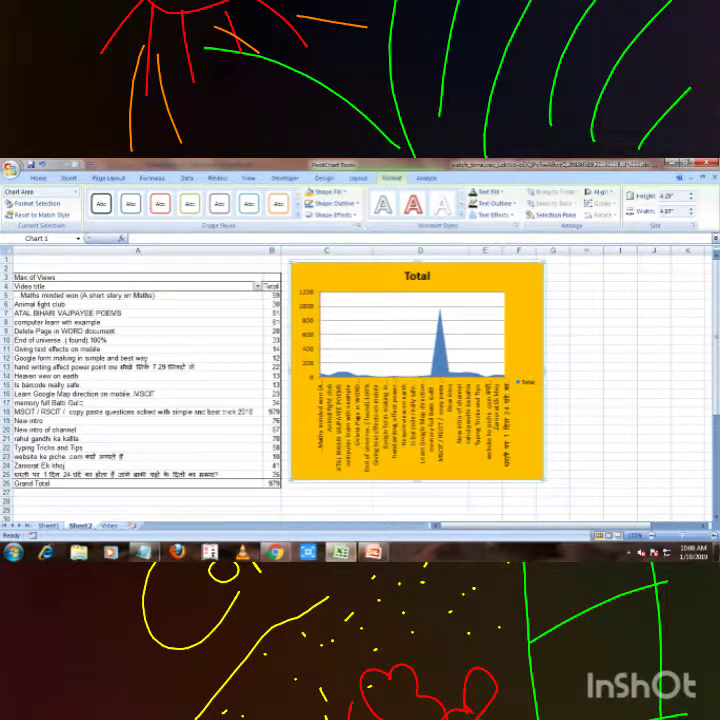
# Step: Go to the Video sheet's source data and select cell A18, typing a period
pyautogui.click(109, 525)
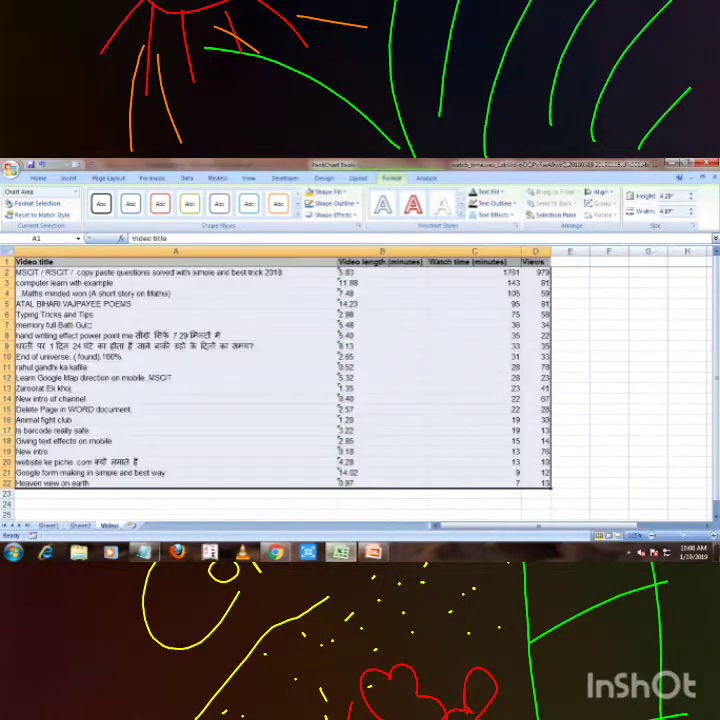
pyautogui.click(100, 440)
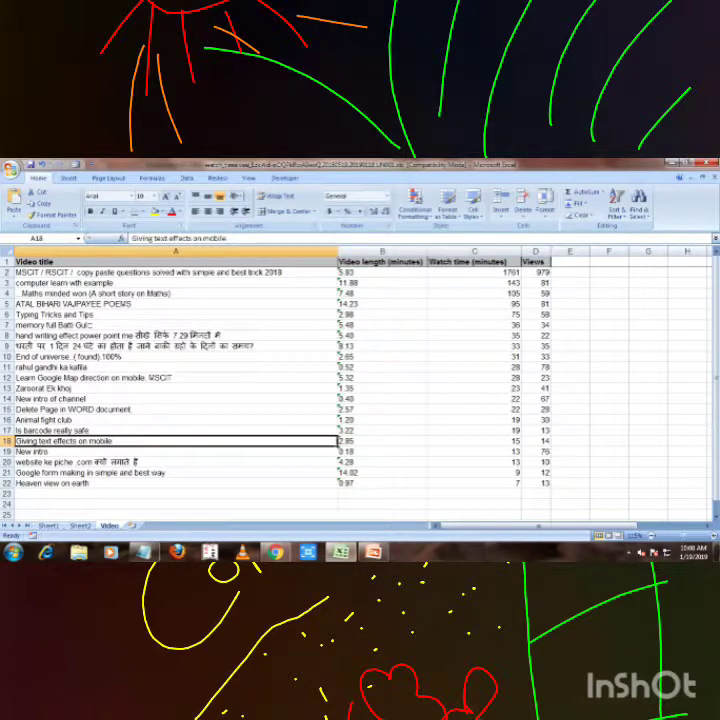
pyautogui.write('.')
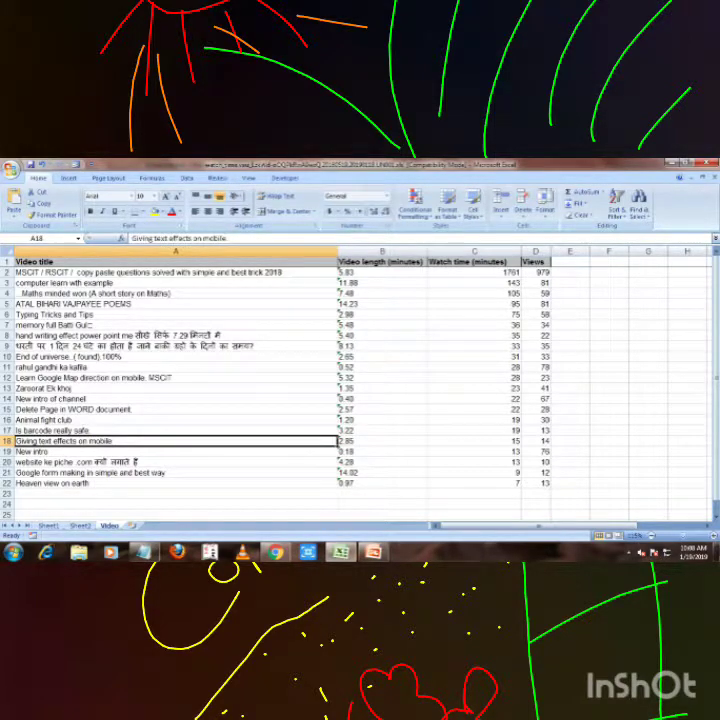